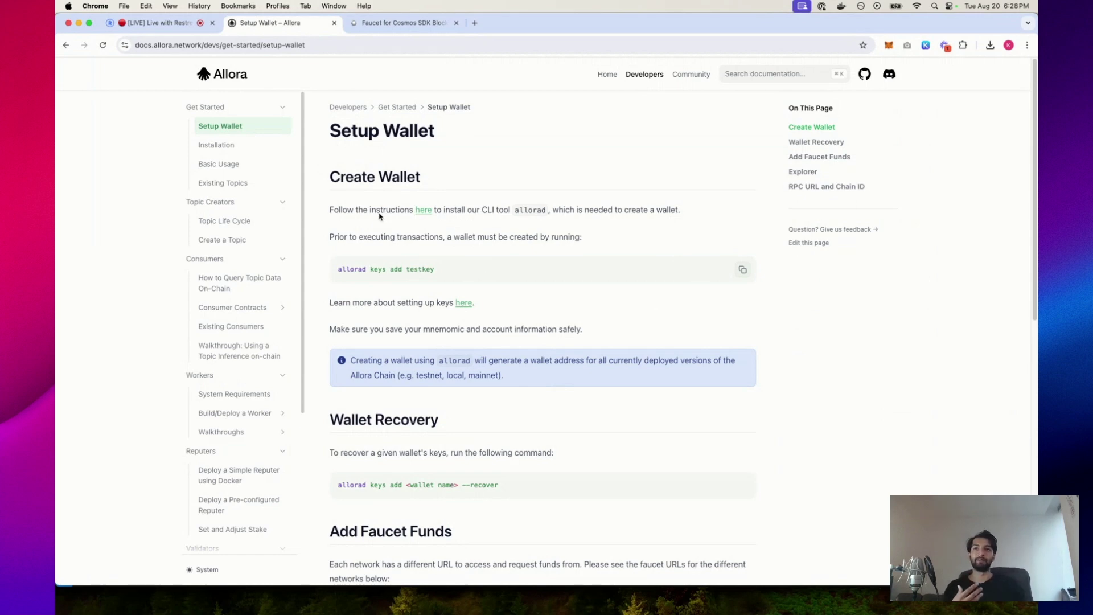
Show the allorad install command on the Allora CLI Spec Installation page.
left_click(216, 144)
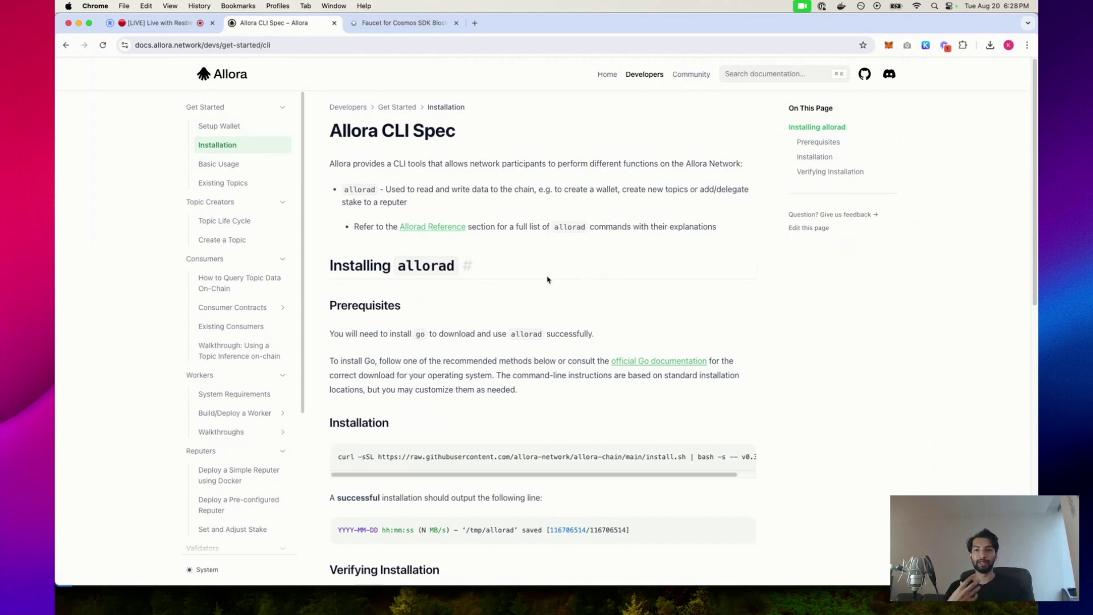
mouse_move(547, 457)
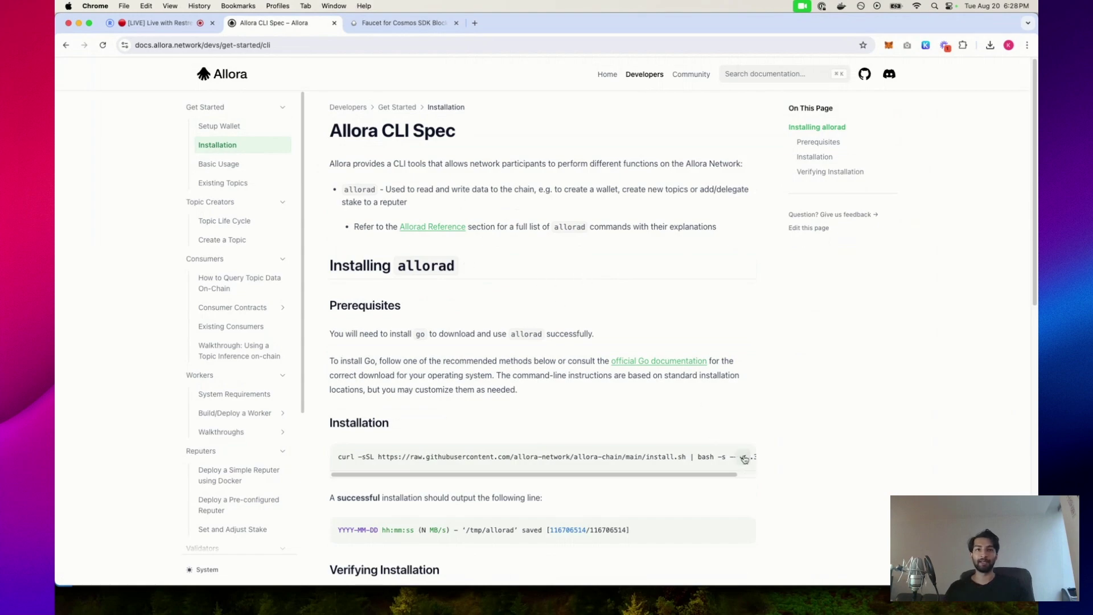
key("super+Tab")
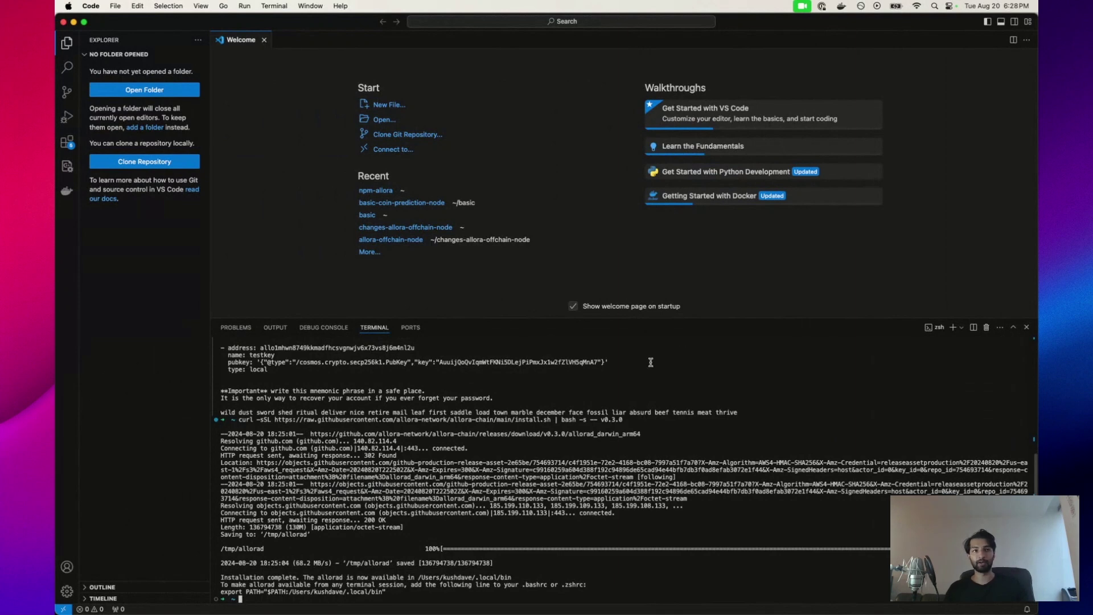
Run the curl allorad install script in a new terminal until v0.3.0 installation completes.
left_click(952, 327)
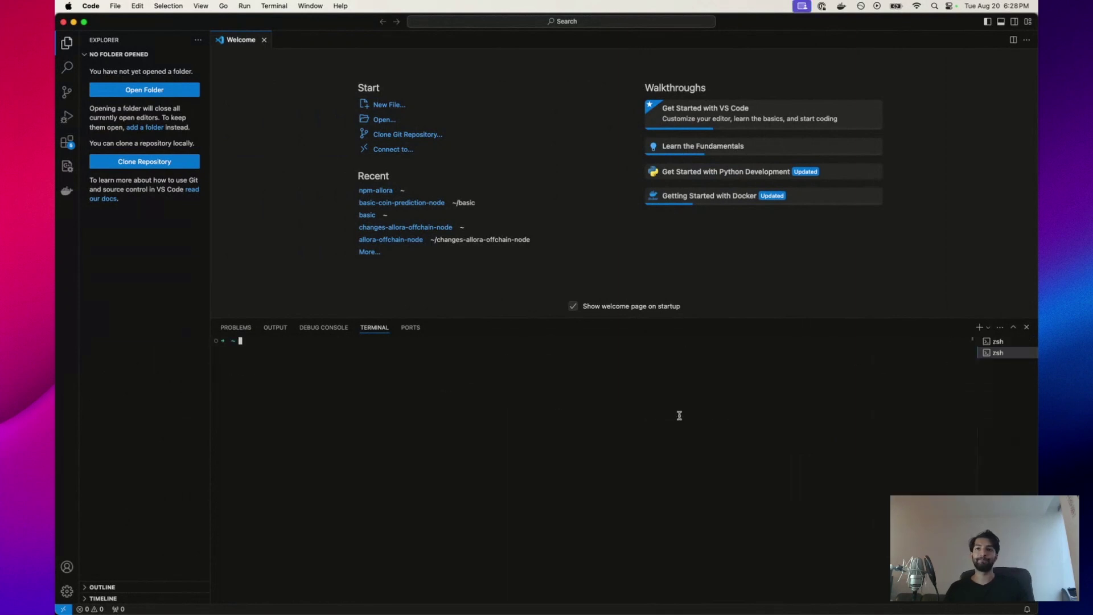
type("curl -sSL https://raw.githubusercontent.com/allora-network/allora-chain/main/install.sh | bash -s -- v0.3.0")
key("Return")
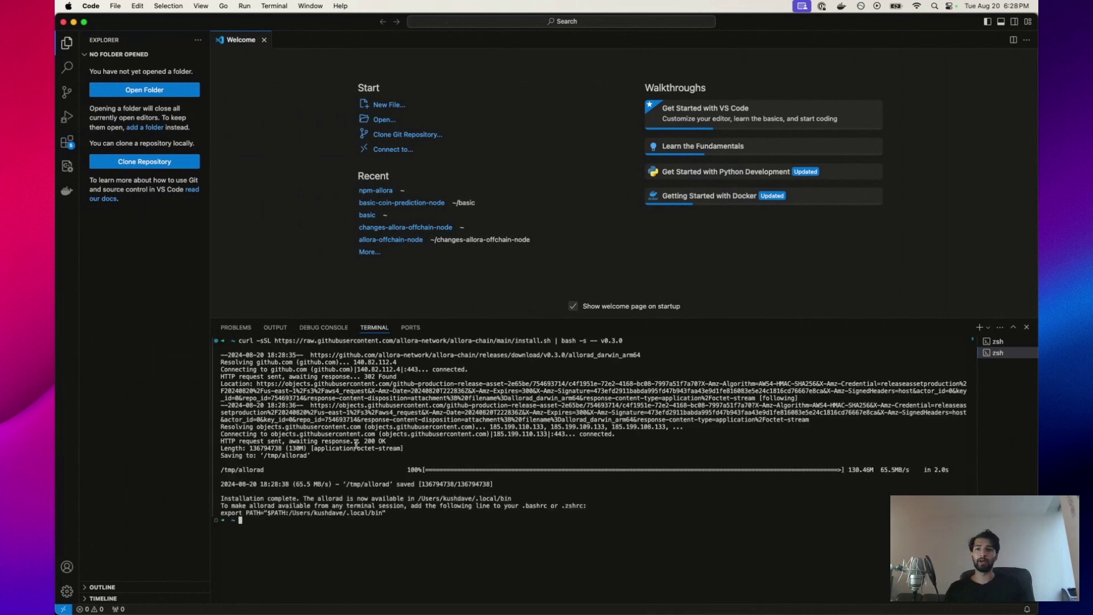
left_click_drag(300, 497, 236, 495)
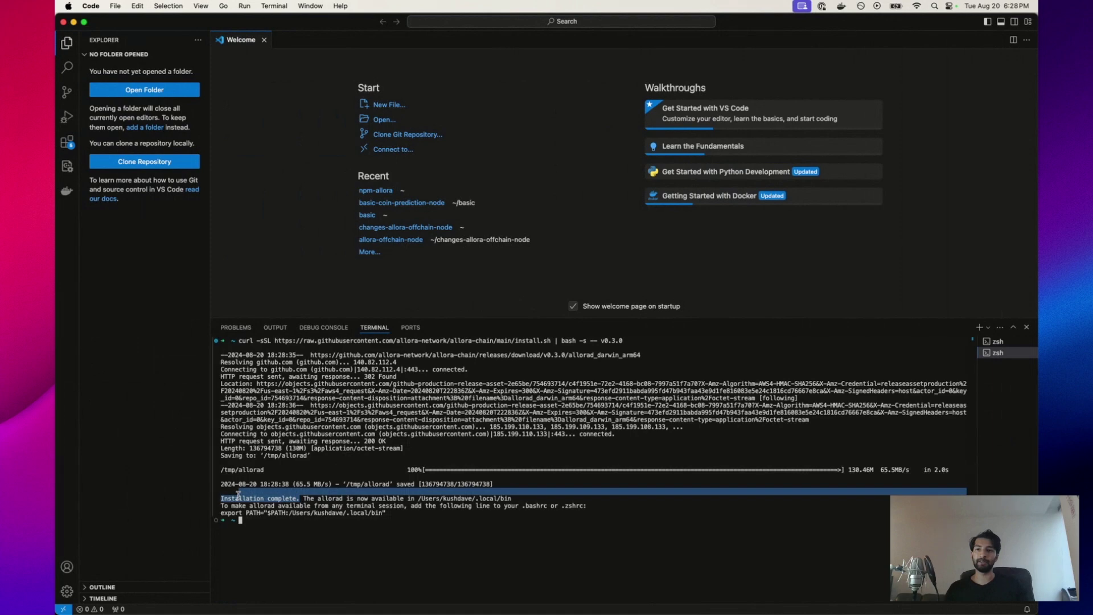
left_click(288, 497)
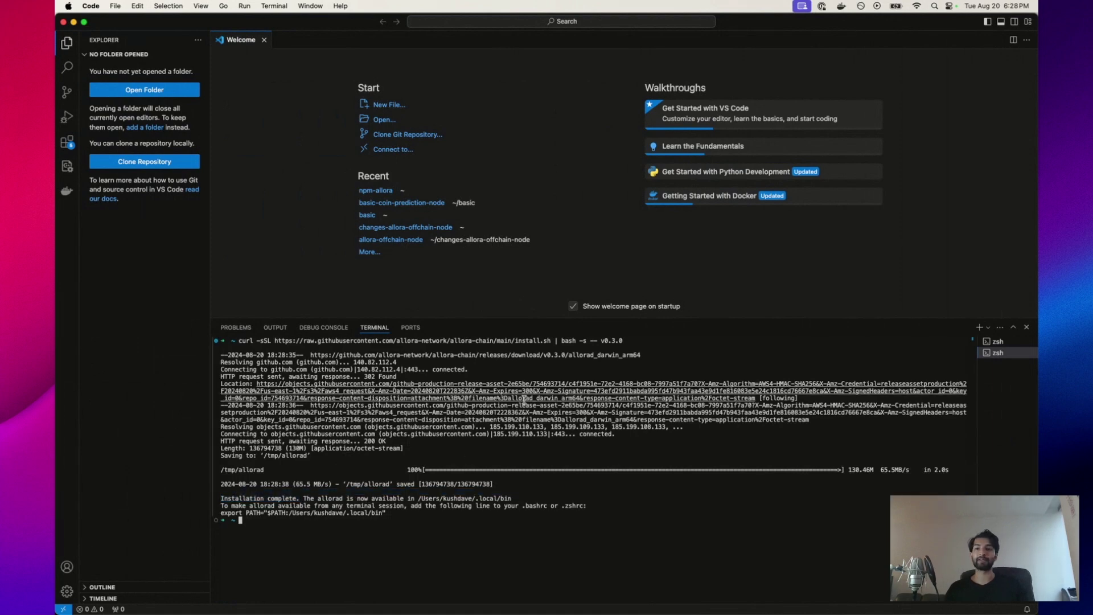
key("super+Tab")
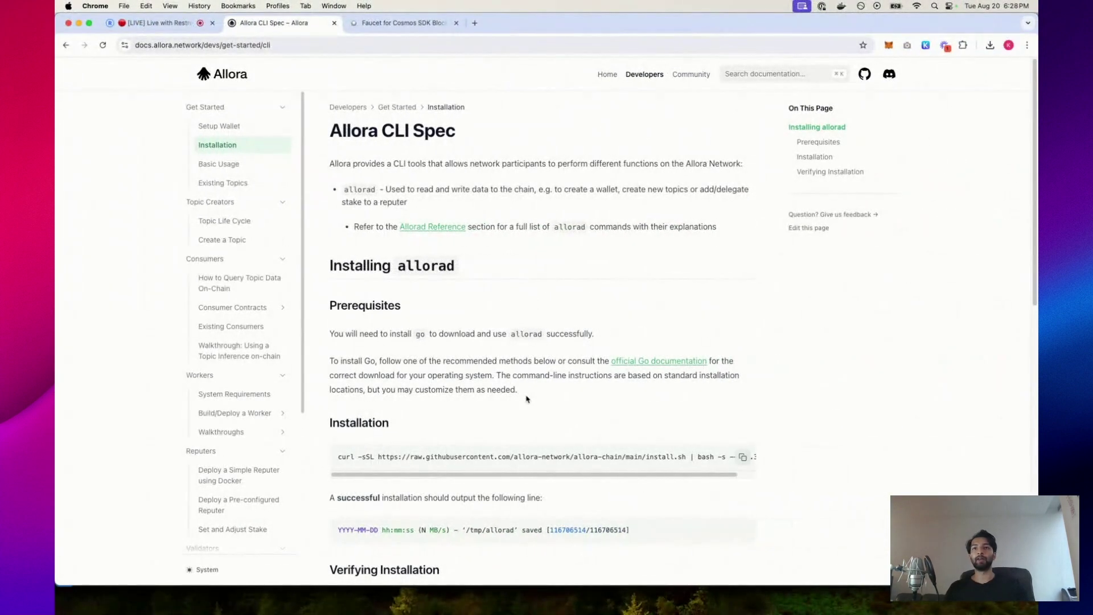
Copy the 'allorad keys add testkey' command from the Setup Wallet page.
left_click(262, 129)
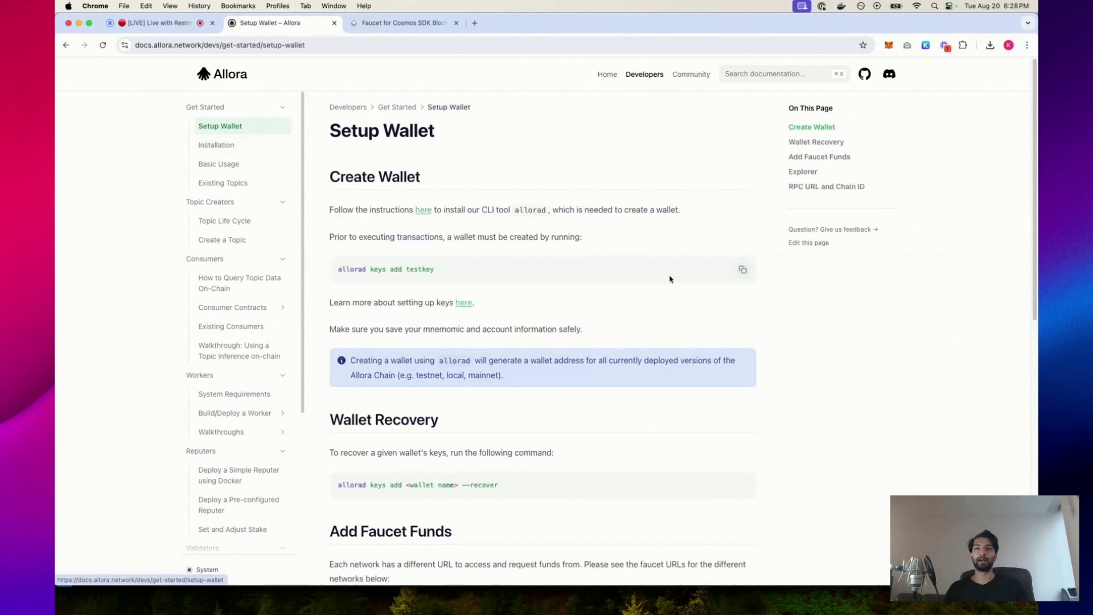
left_click(741, 270)
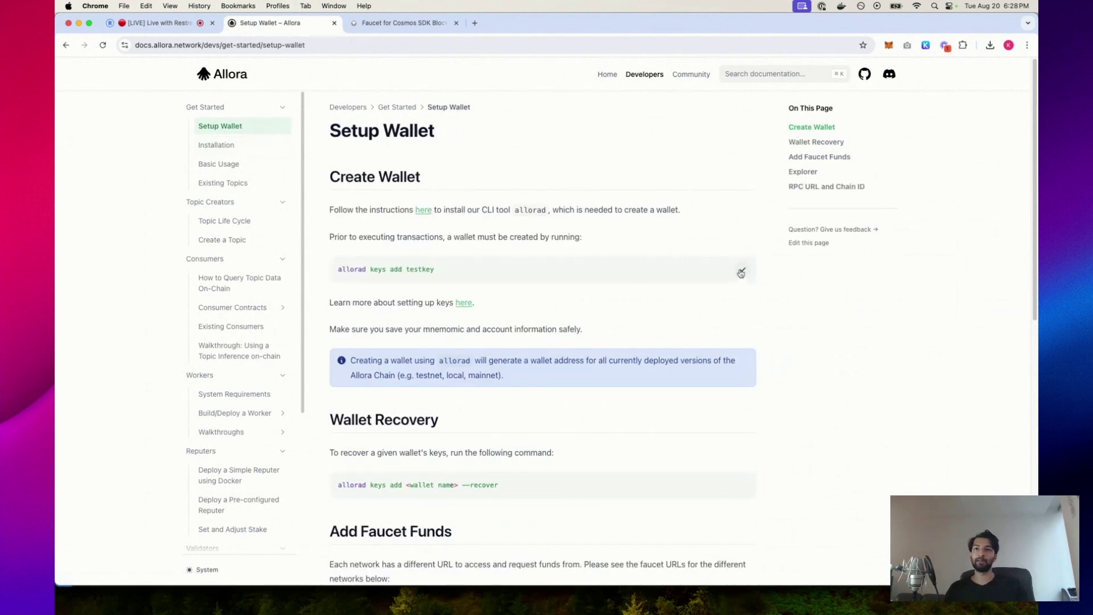
key("super+Tab")
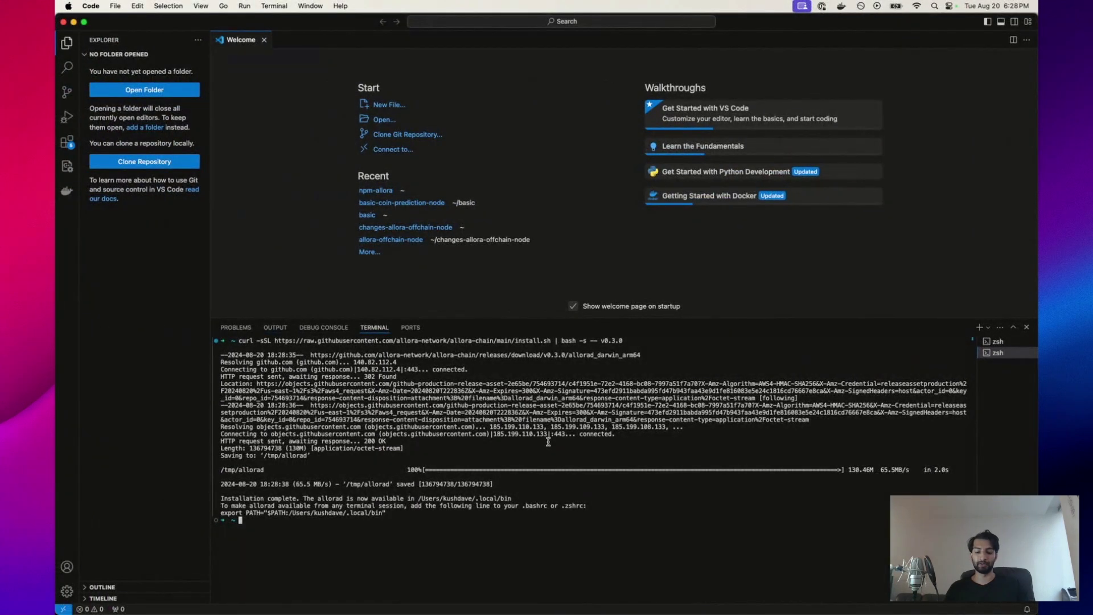
Create the testkey wallet with 'allorad keys add testkey', overriding the existing key.
key("super+v")
key("Return")
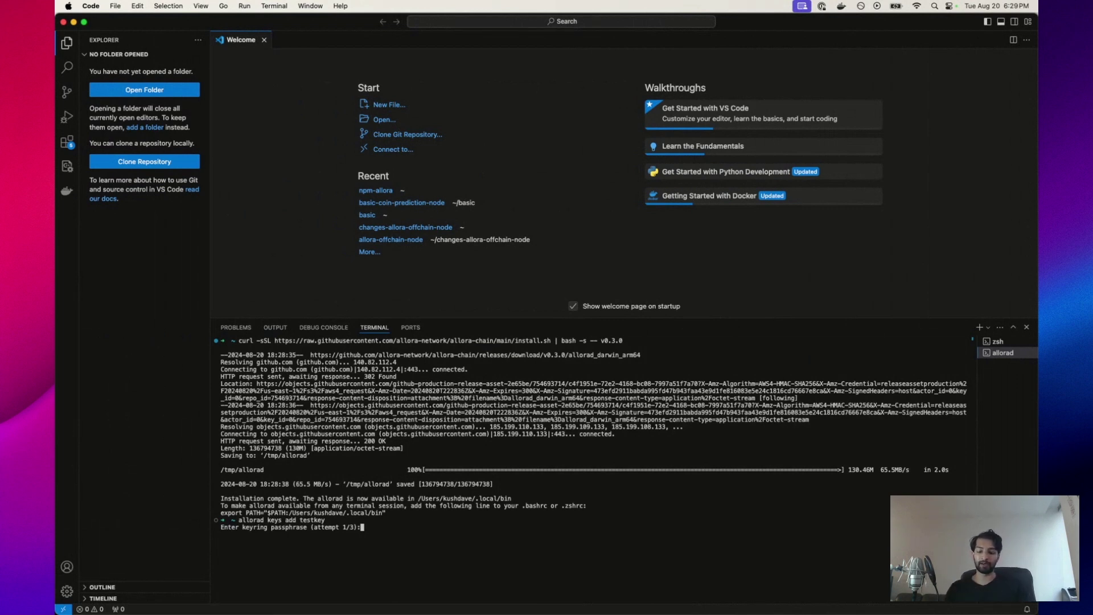
key("Return")
type("y")
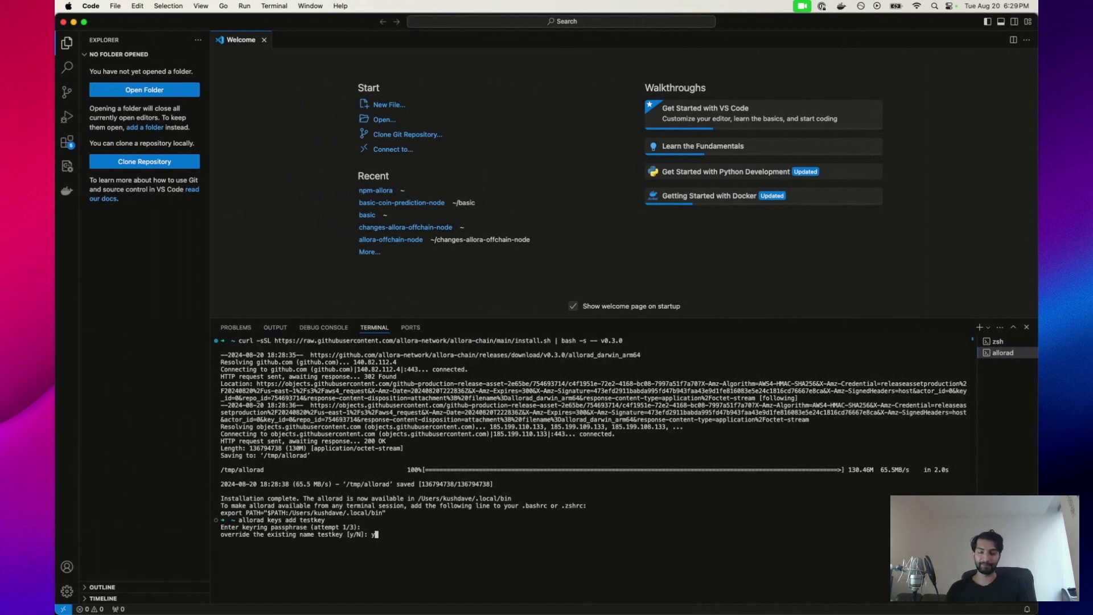
key("Return")
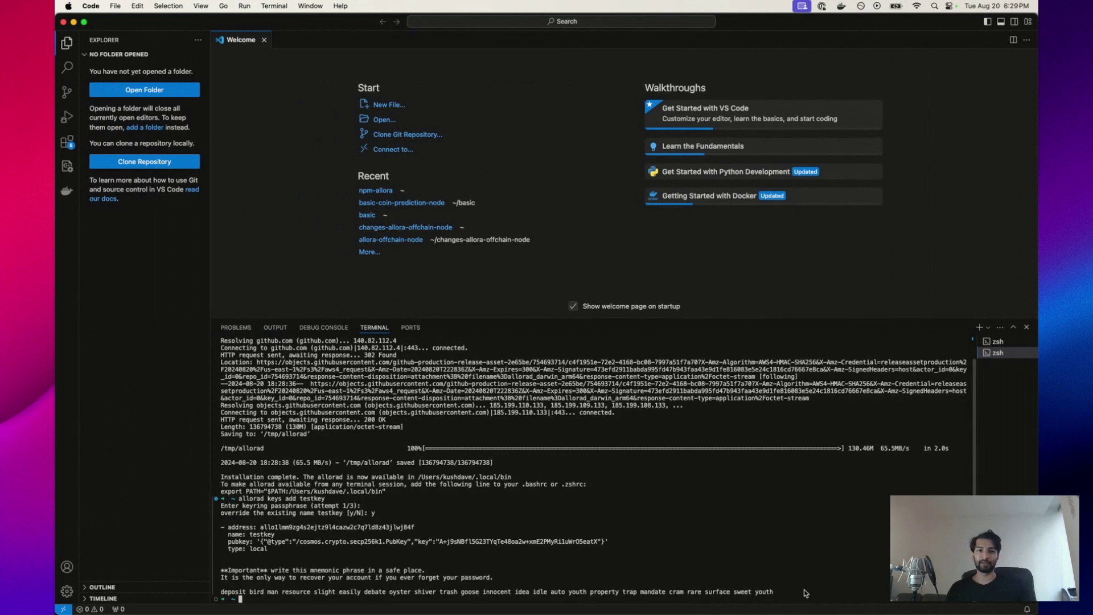
Save the printed mnemonic into the TextEdit 'seedphrase' note.
left_click_drag(804, 592, 209, 591)
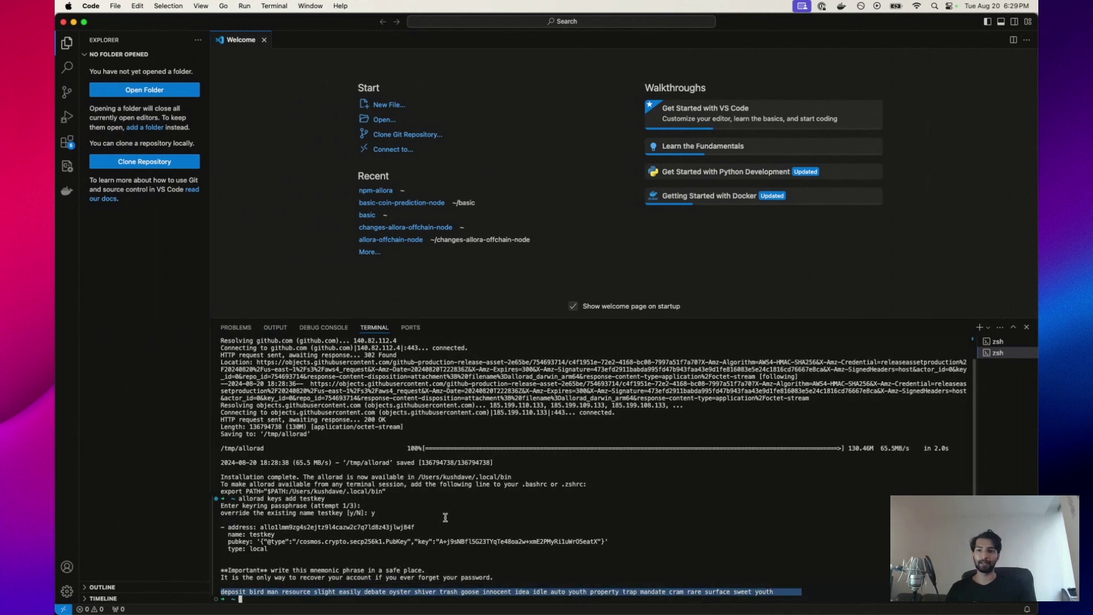
key("super+Tab")
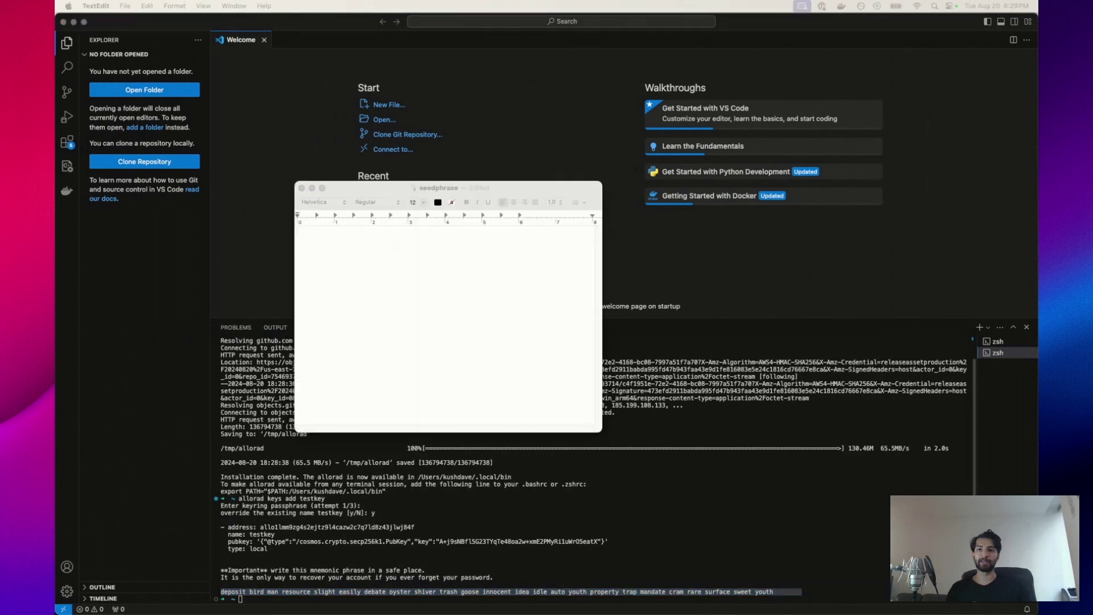
left_click(486, 249)
key("super+v")
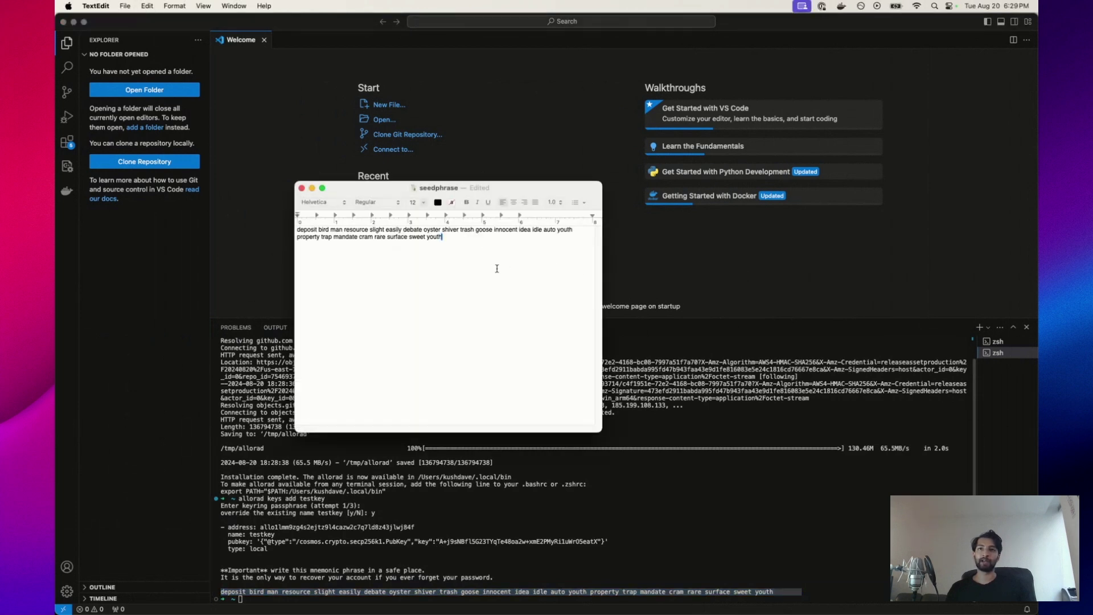
key("super+s")
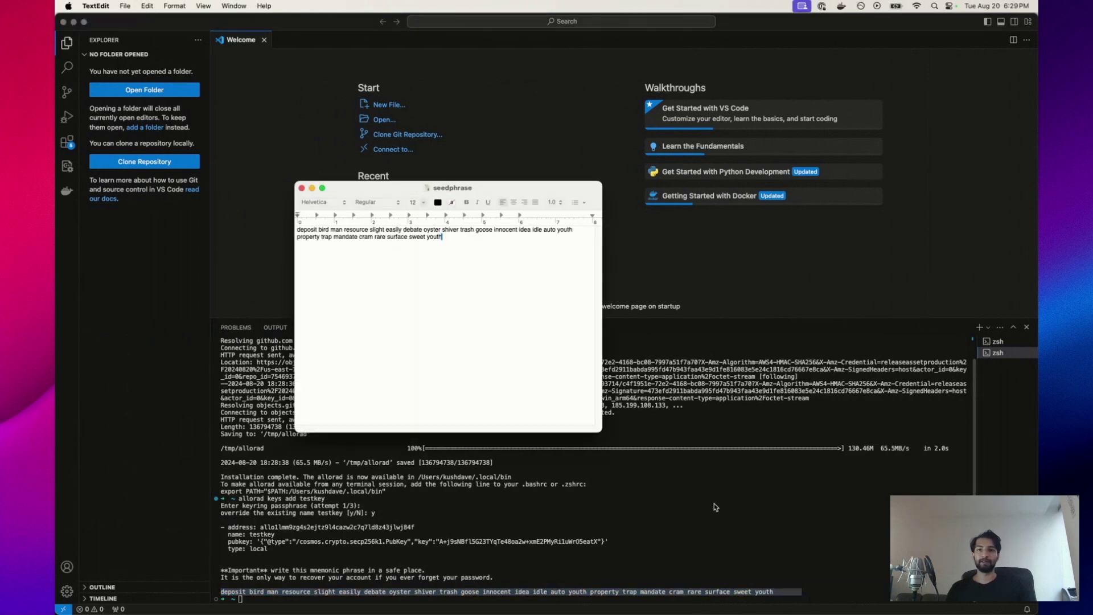
left_click(714, 503)
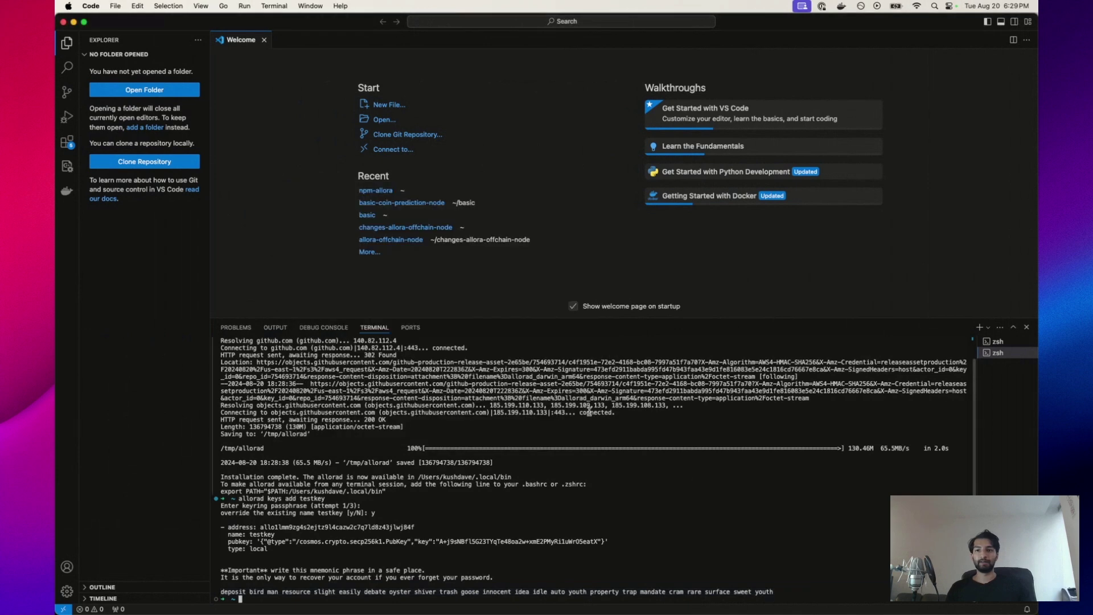
Copy the testkey wallet address from the terminal's key output.
double_click(396, 528)
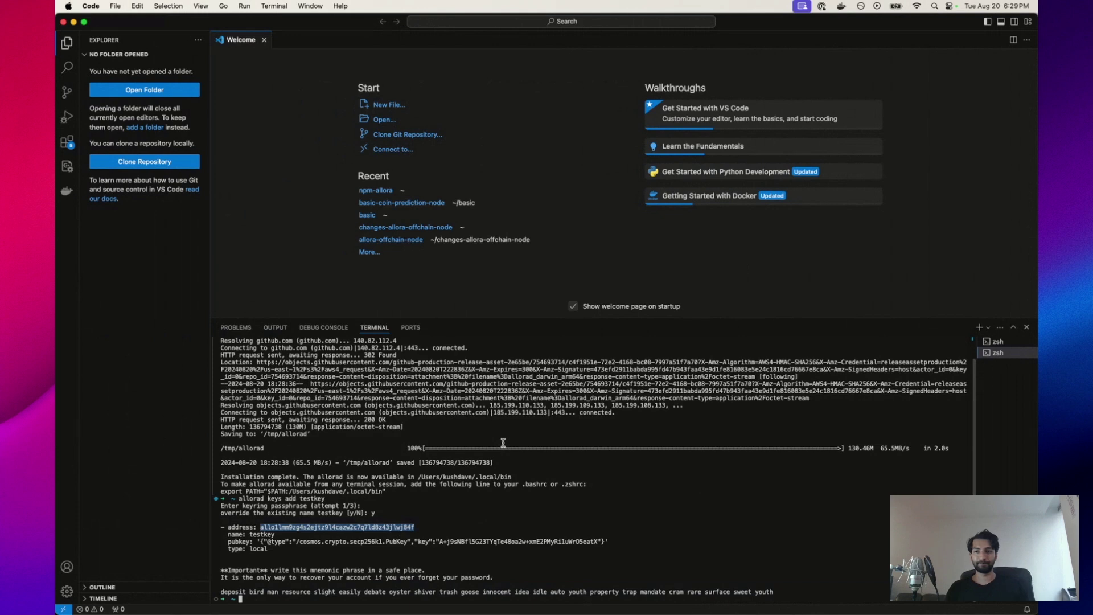
key("ctrl+Right")
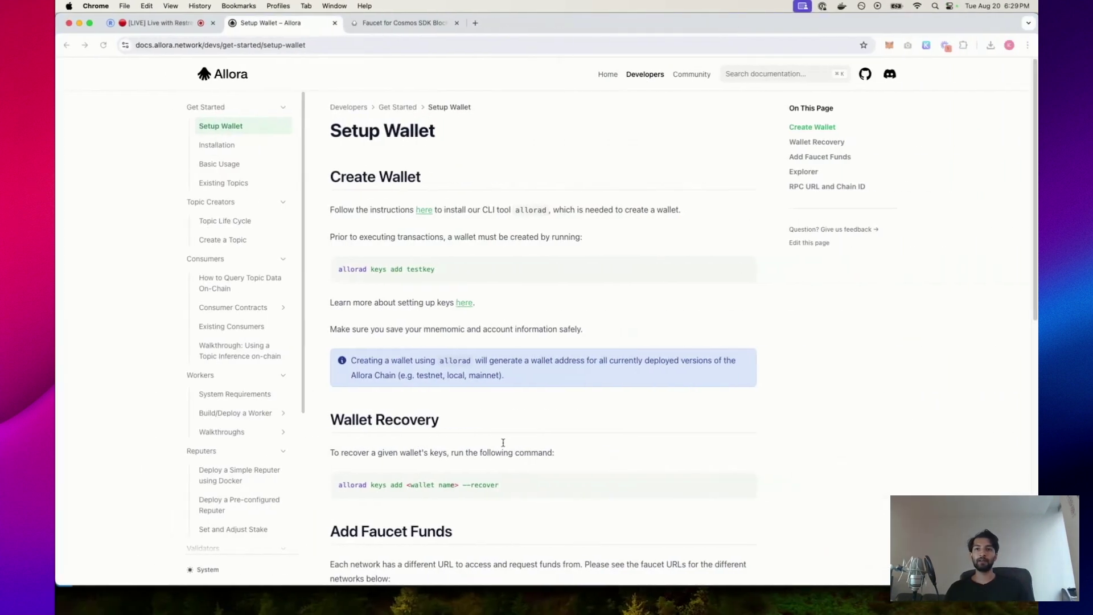
scroll(495, 427, "down", 2)
scroll(496, 341, "down", 3)
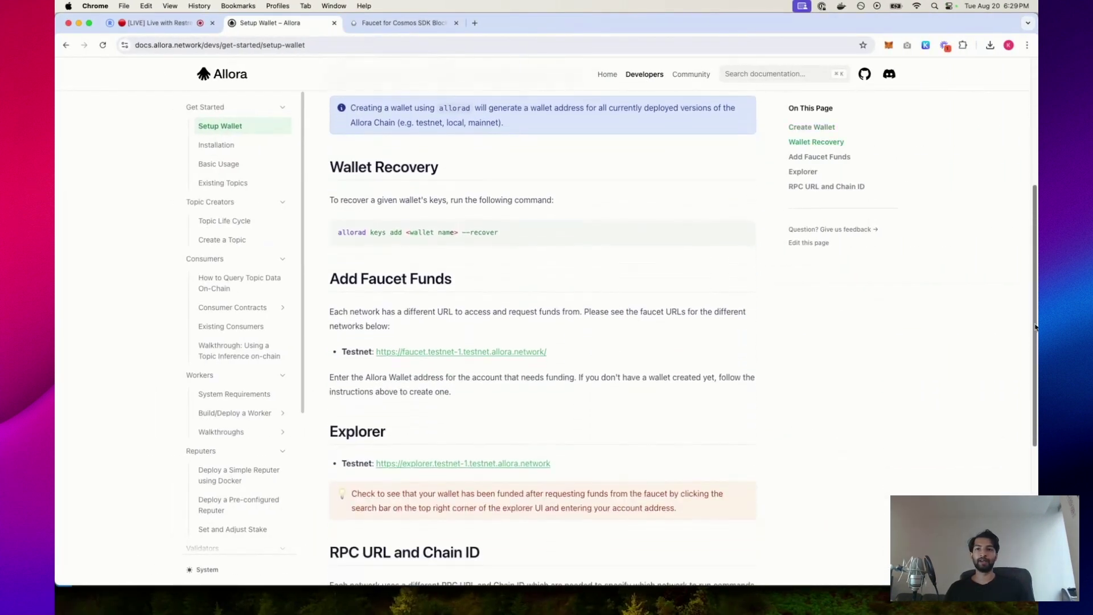
Request Allora testnet faucet tokens for the copied wallet address.
left_click(481, 342)
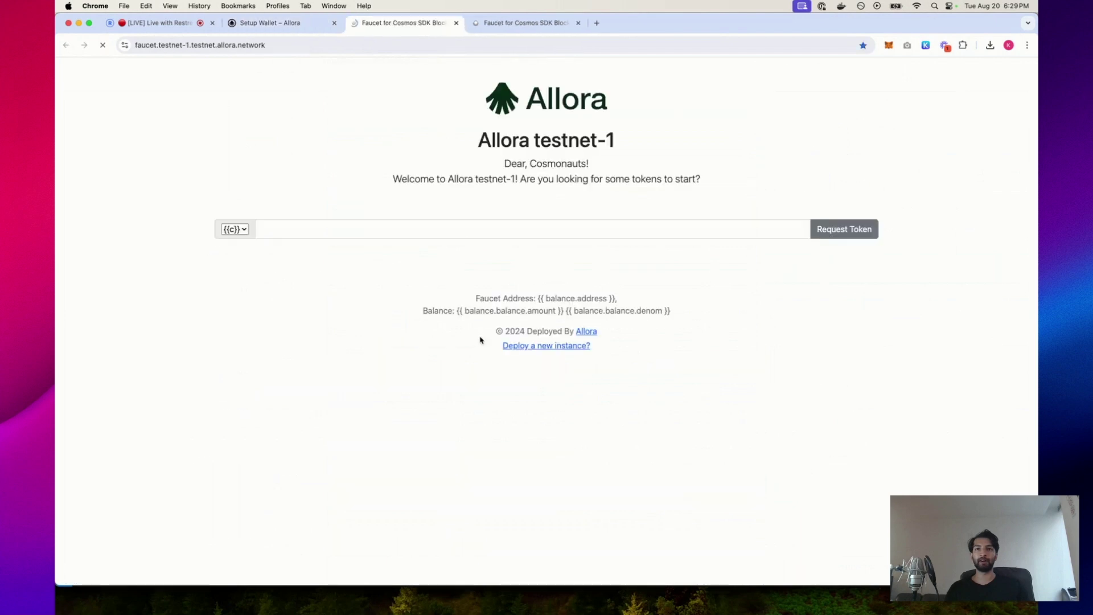
left_click(470, 229)
key("super+v")
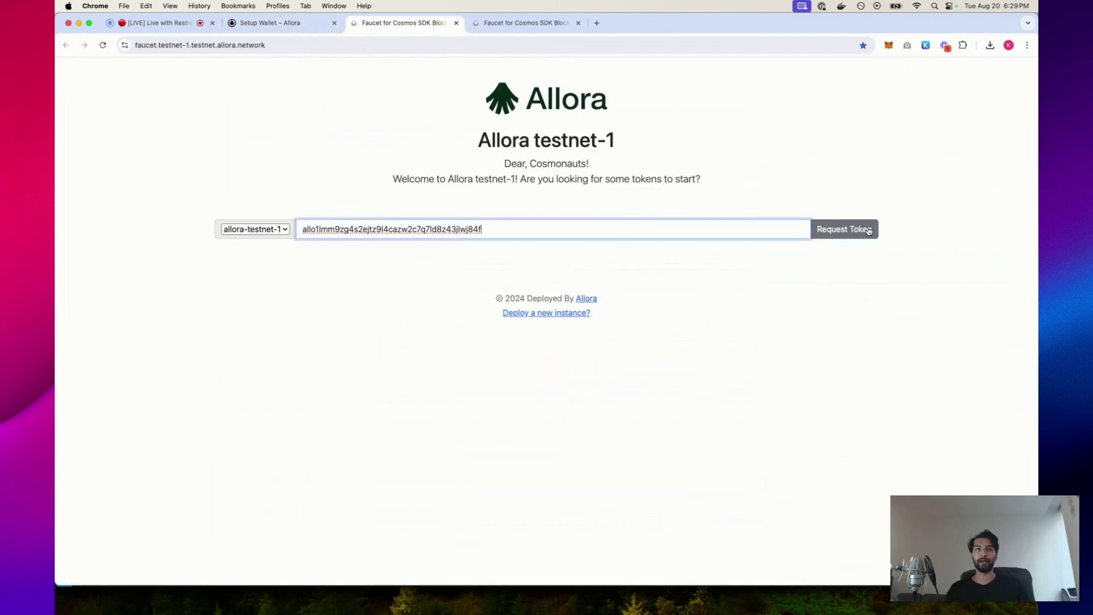
left_click(869, 231)
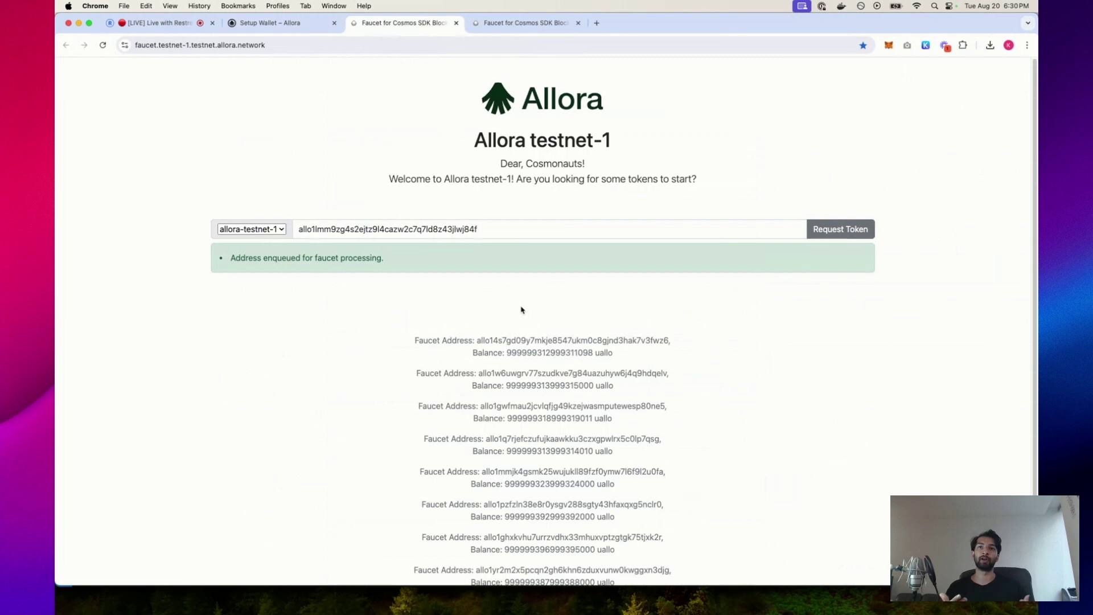
key("ctrl+shift+Tab")
scroll(546, 342, "up", 10)
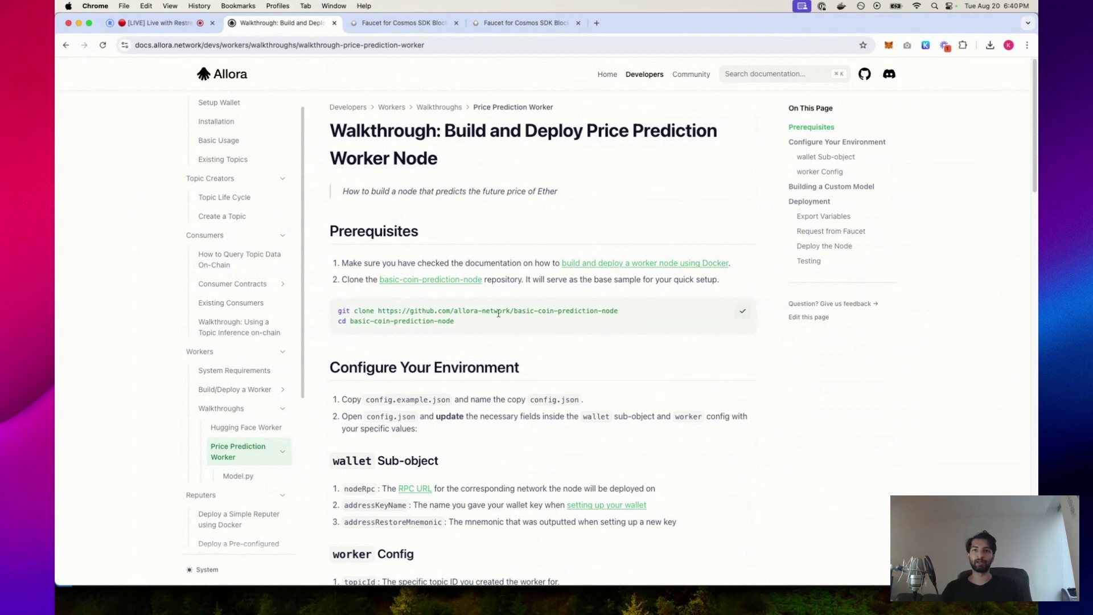
Bring Visual Studio Code forward with the basic-coin-prediction-node git clone command copied.
key("super+Tab")
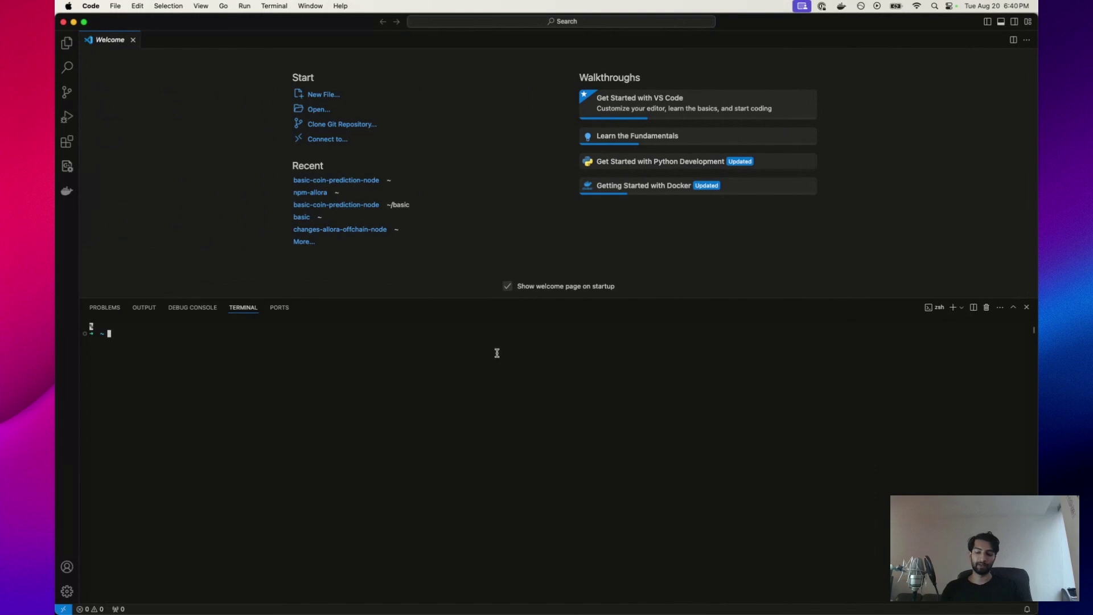
Clone basic-coin-prediction-node and cd into it from the integrated terminal.
type("git clone https://github.com/allora-network/basic-coin-prediction-node cd basic-coin-prediction-node")
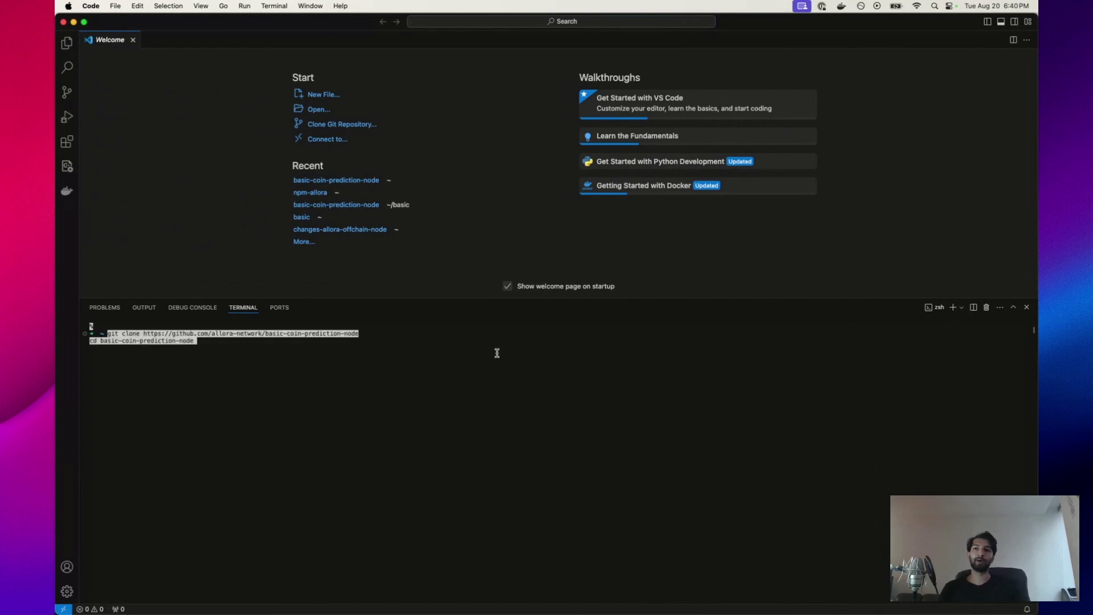
key("Return")
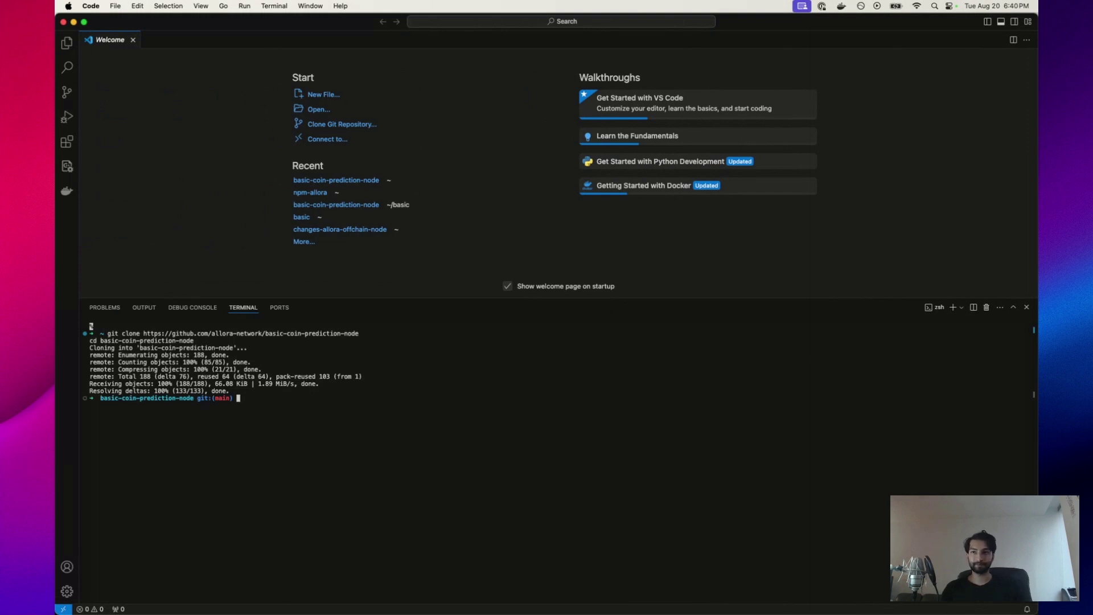
left_click(67, 42)
Open the basic-coin-prediction-node folder as the project with the terminal panel visible.
left_click(145, 90)
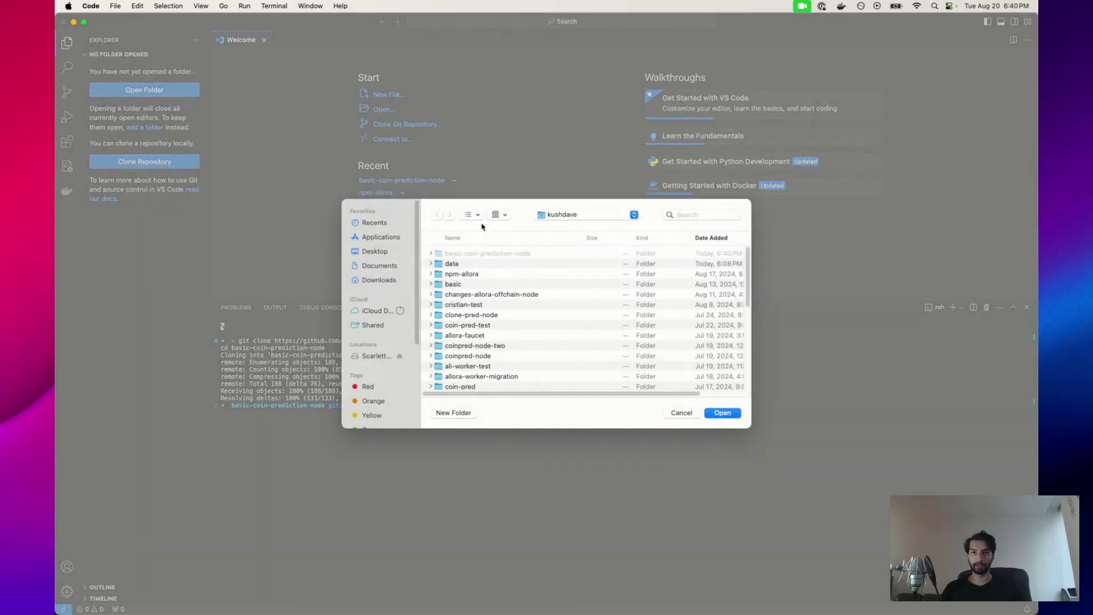
left_click(680, 413)
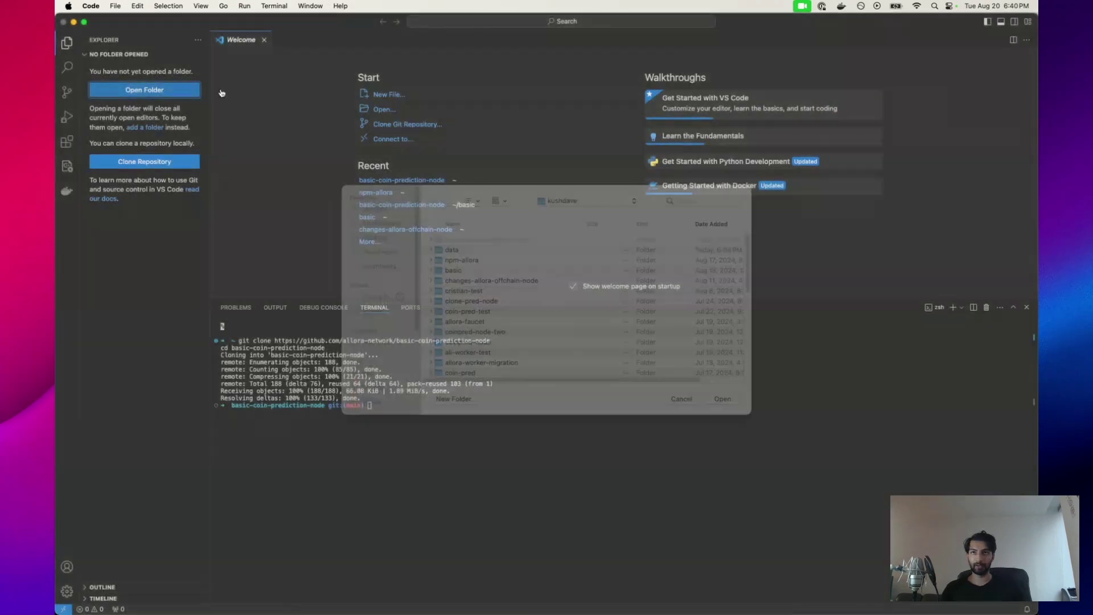
left_click(144, 89)
left_click(493, 253)
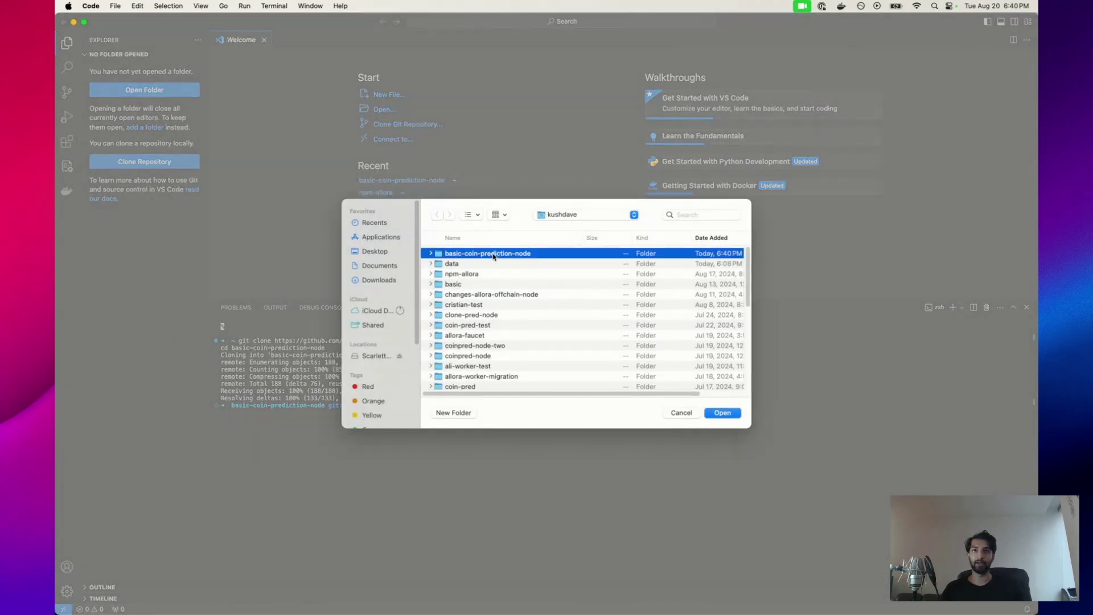
double_click(494, 254)
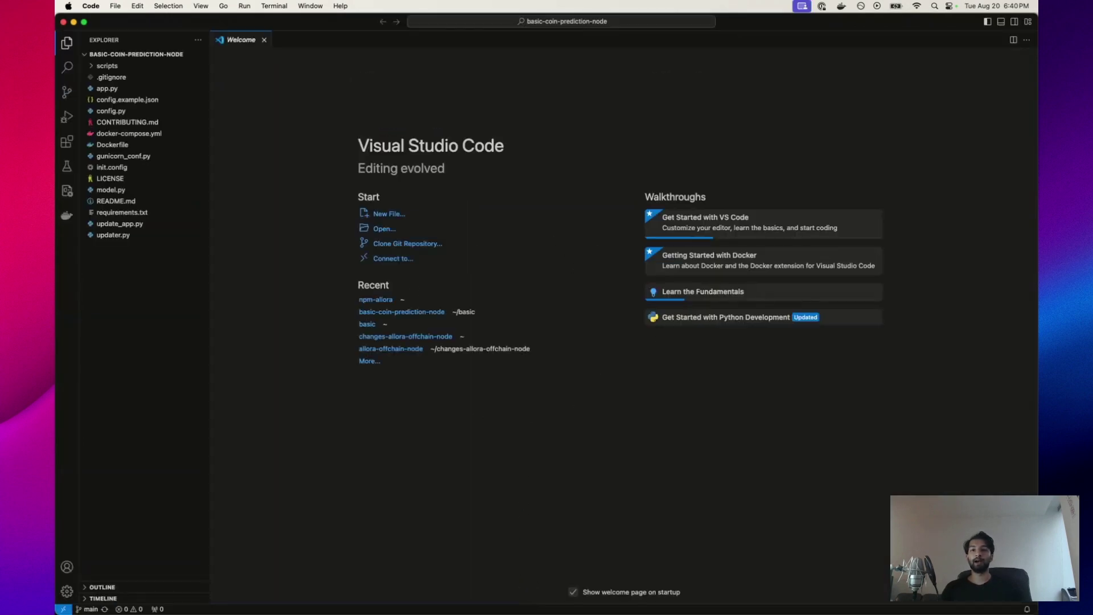
left_click_drag(537, 602, 524, 323)
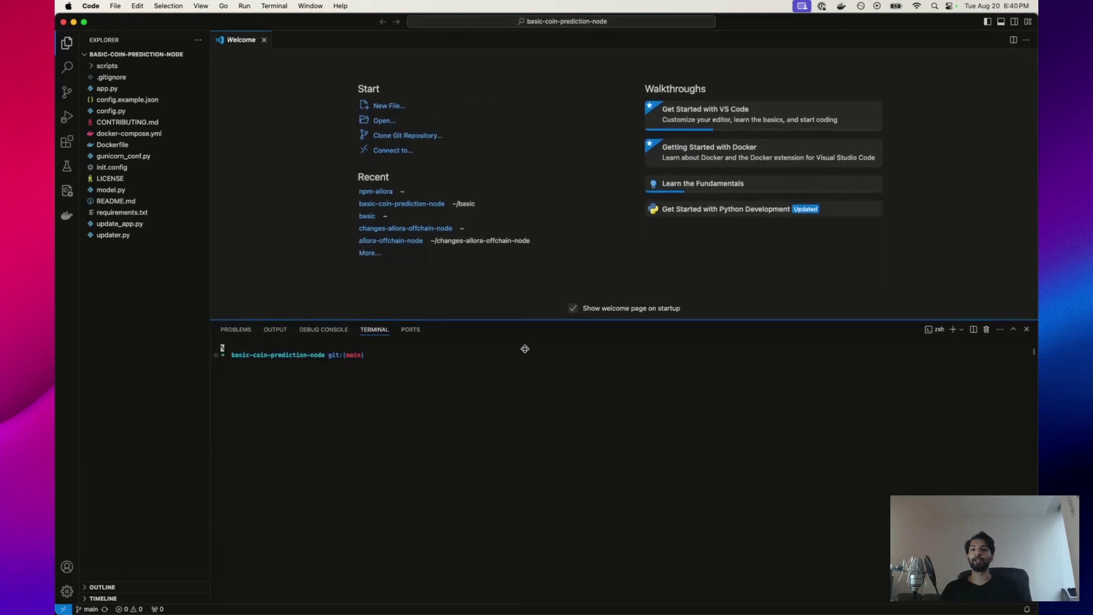
Duplicate config.example.json into the project folder as 'config.example copy.json'.
right_click(126, 99)
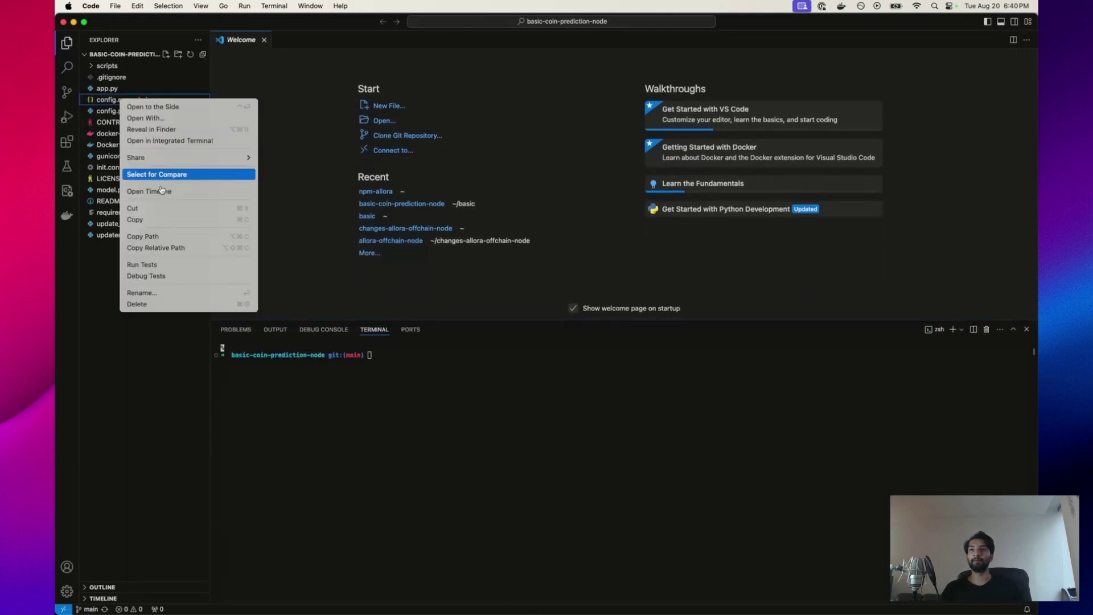
left_click(160, 222)
right_click(158, 272)
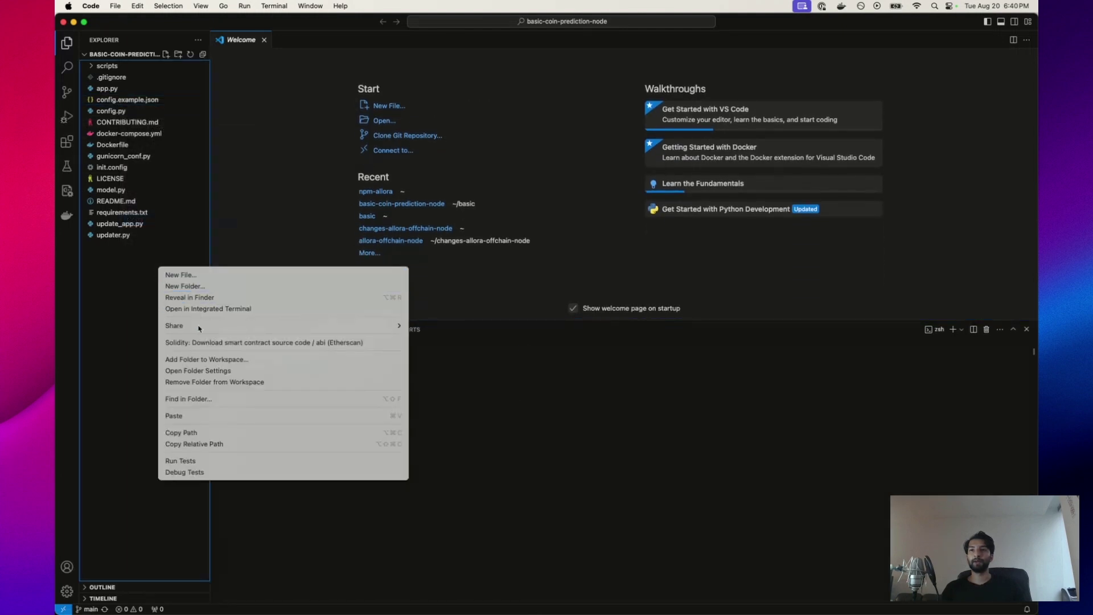
left_click(173, 416)
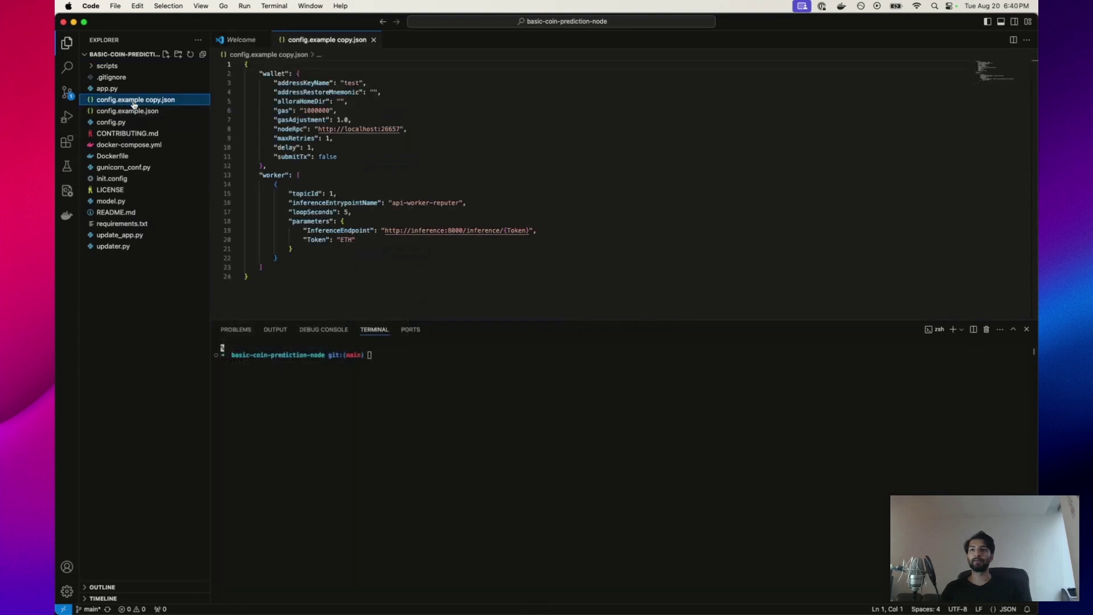
key("Return")
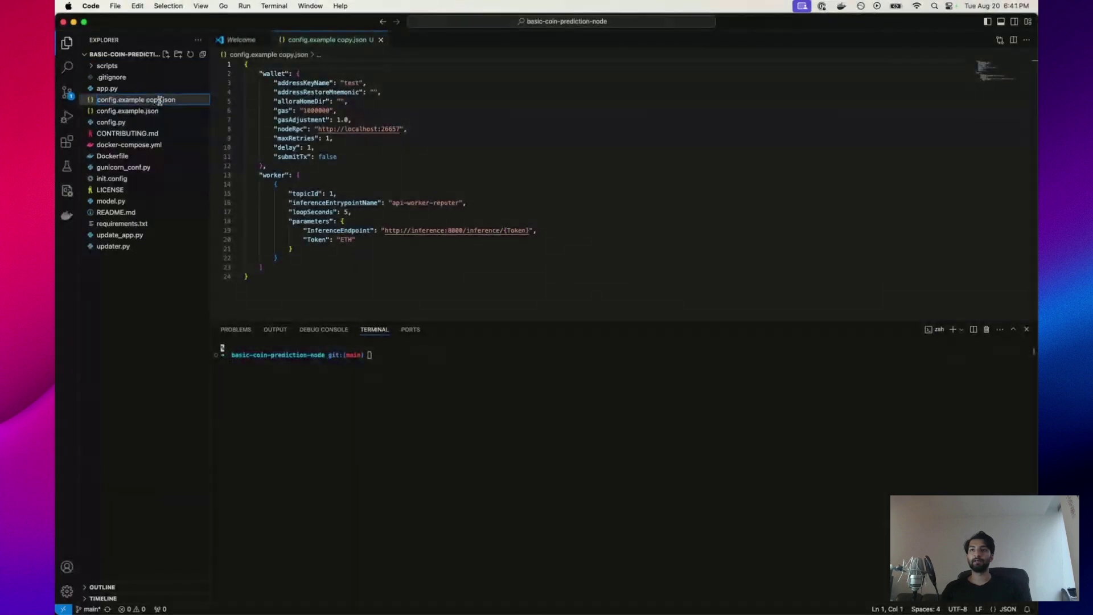
Rename 'config.example copy.json' to config.json.
double_click(160, 100)
left_click(119, 101, "shift")
key("BackSpace")
type("config")
key("Return")
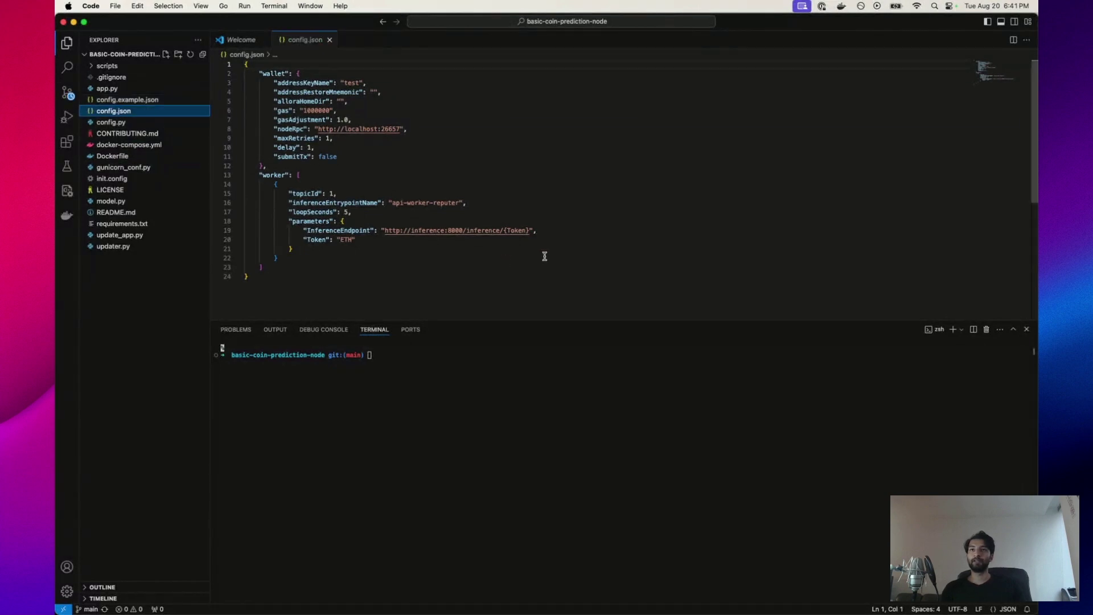
Change addressKeyName in config.json to testkey.
left_click(543, 258)
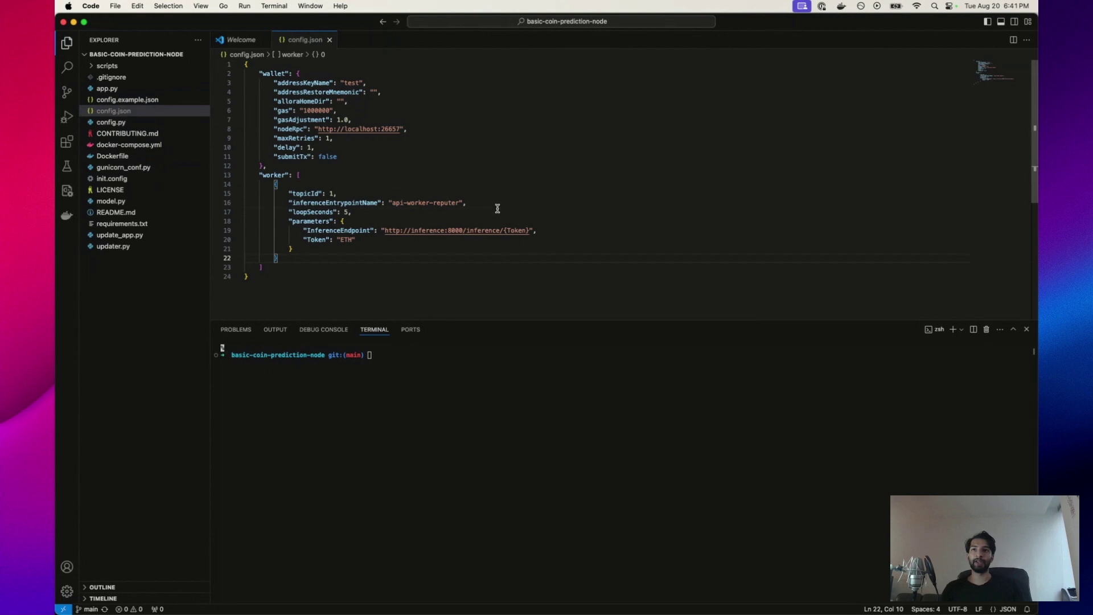
left_click(498, 211)
double_click(352, 82)
type("testkey")
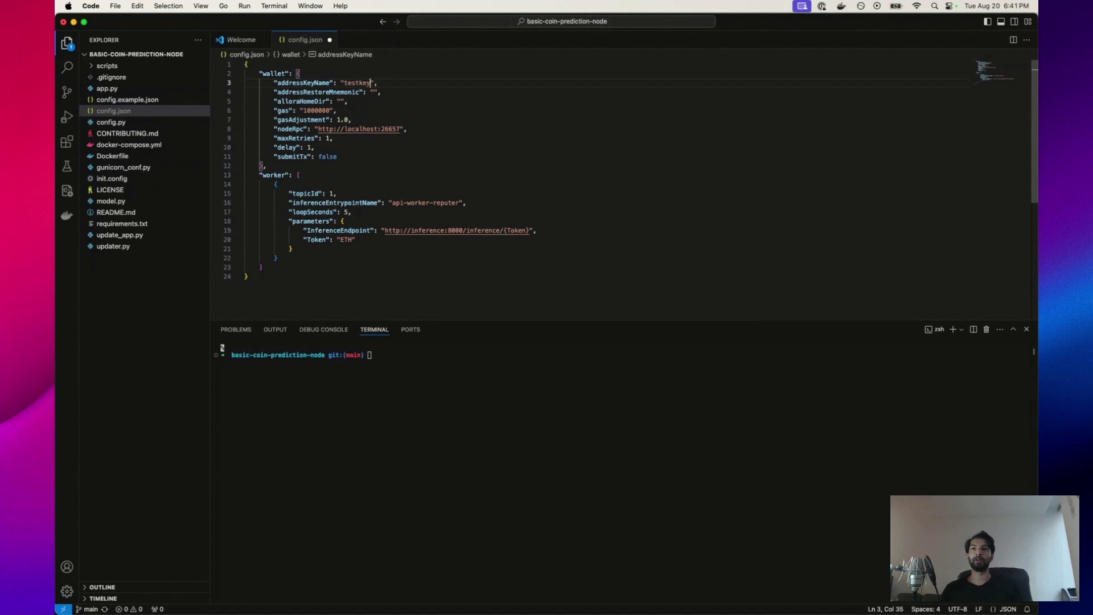
Paste the saved seed phrase into addressRestoreMnemonic in config.json.
left_click(371, 92)
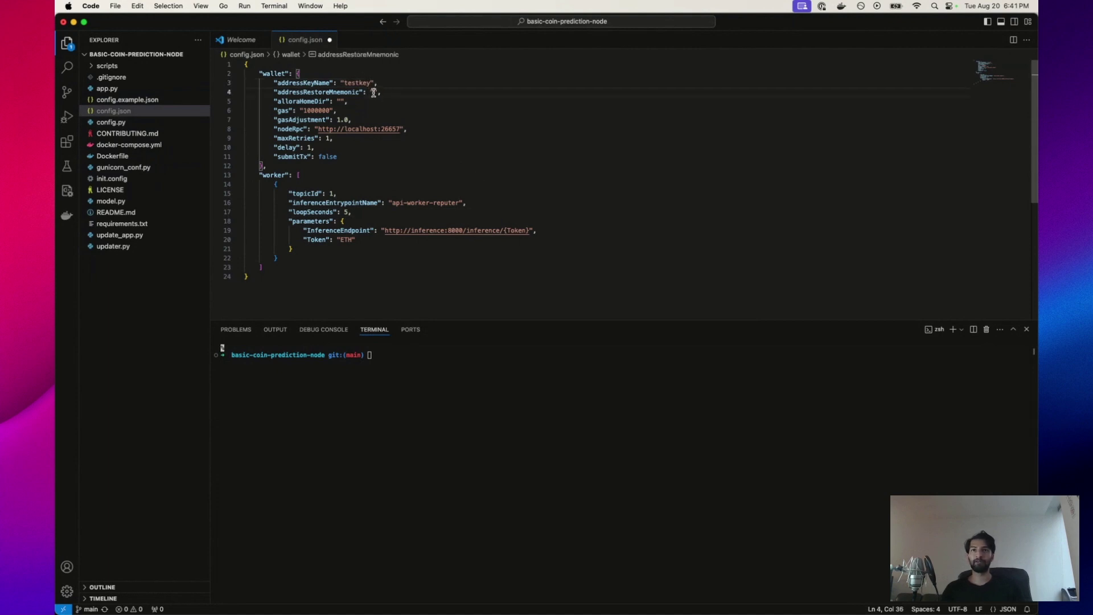
key("super+Tab")
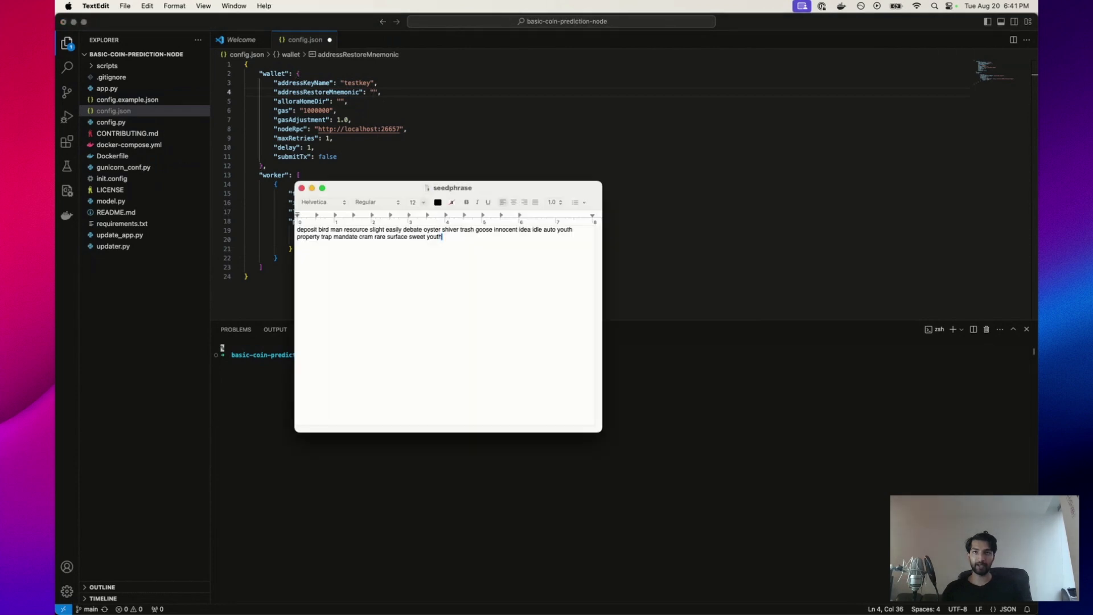
key("super+a")
key("super+c")
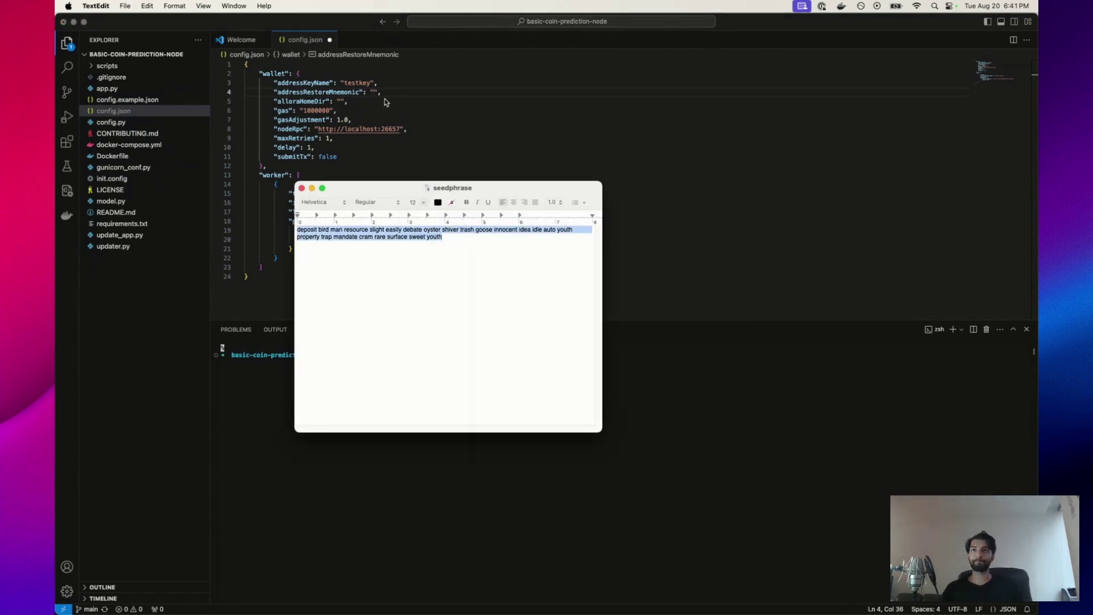
left_click(375, 93)
key("super+v")
left_click(465, 147)
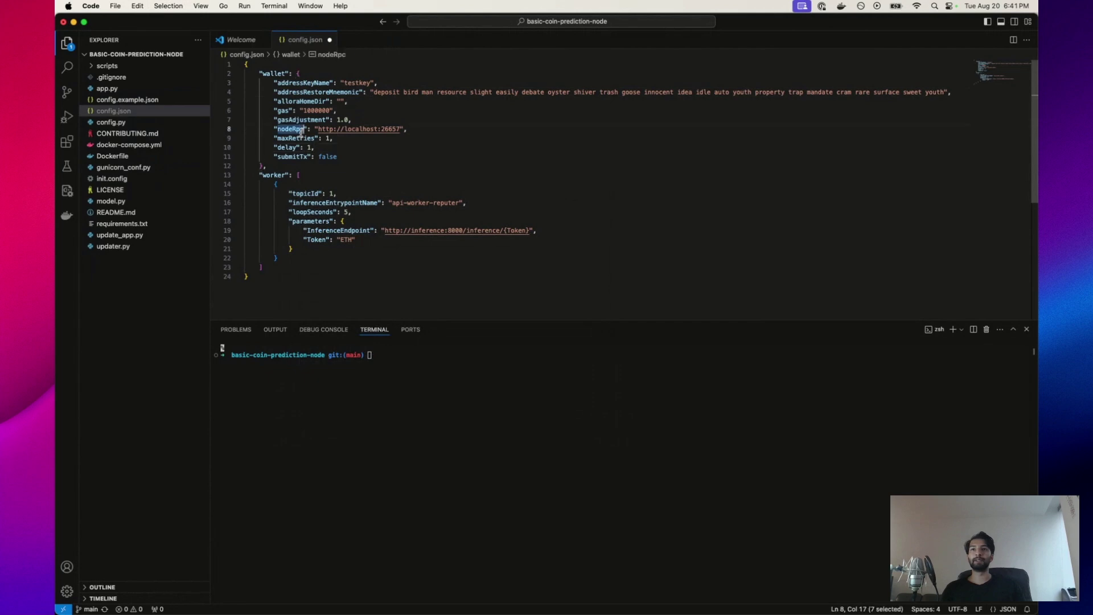
left_click(506, 175)
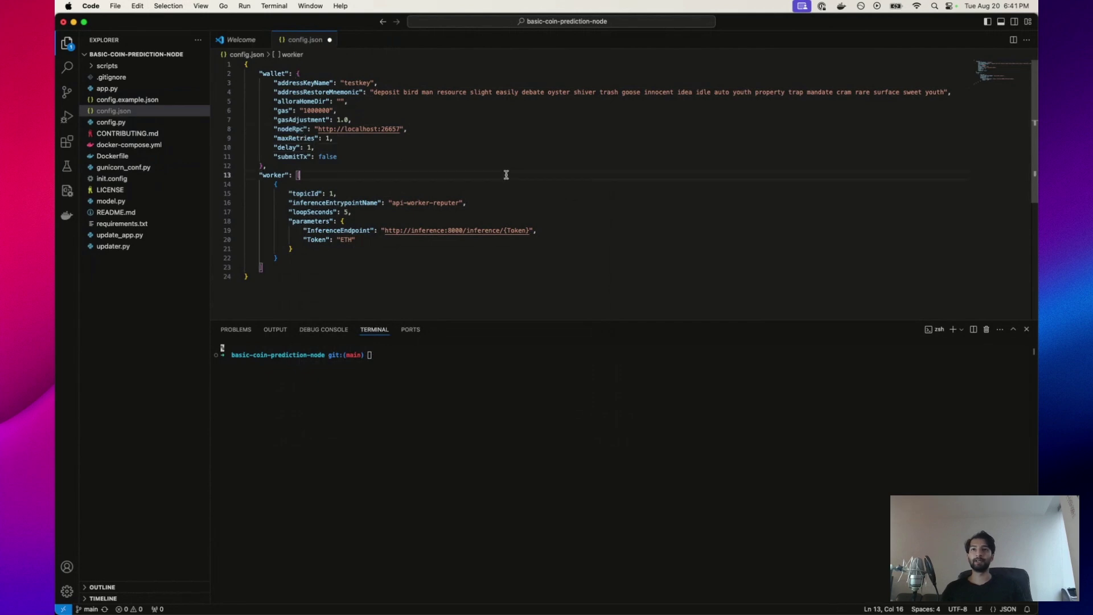
key("super+Tab")
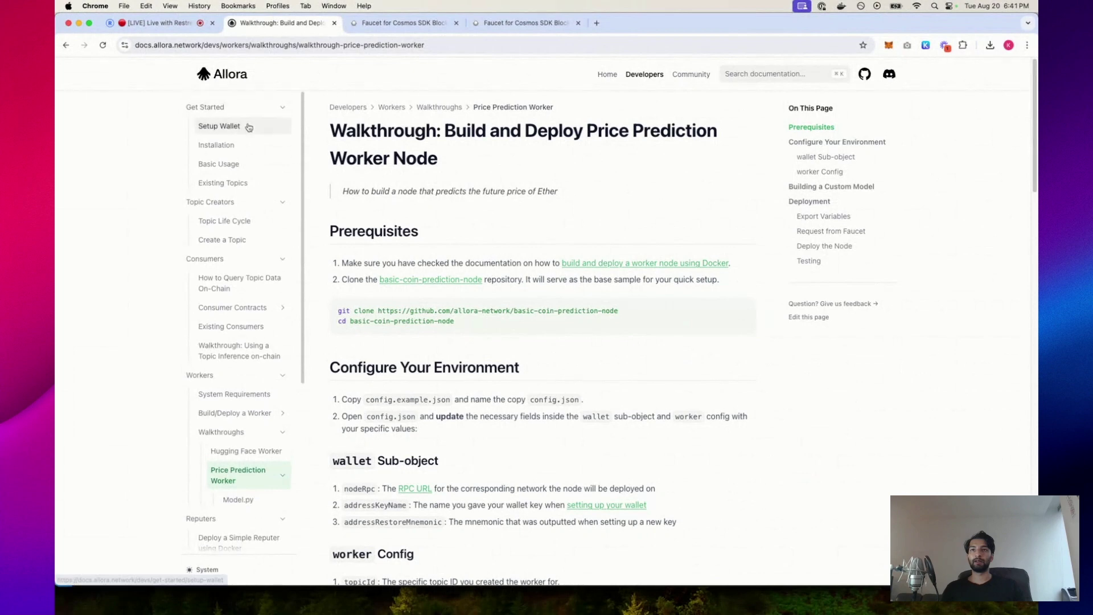
left_click(220, 126)
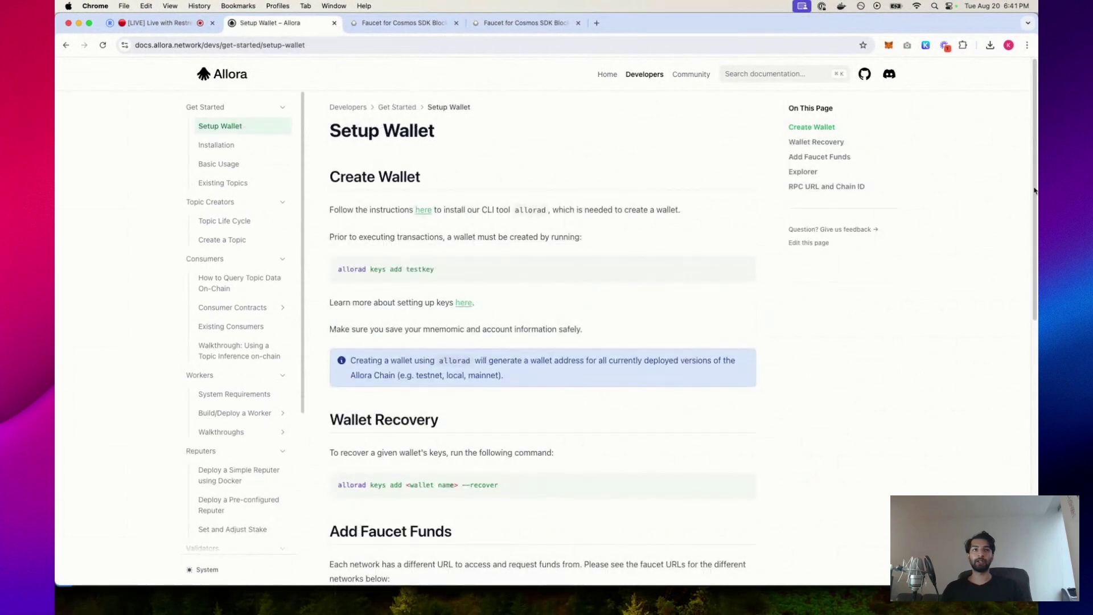
scroll(340, 220, "down", 10)
scroll(340, 220, "down", 10)
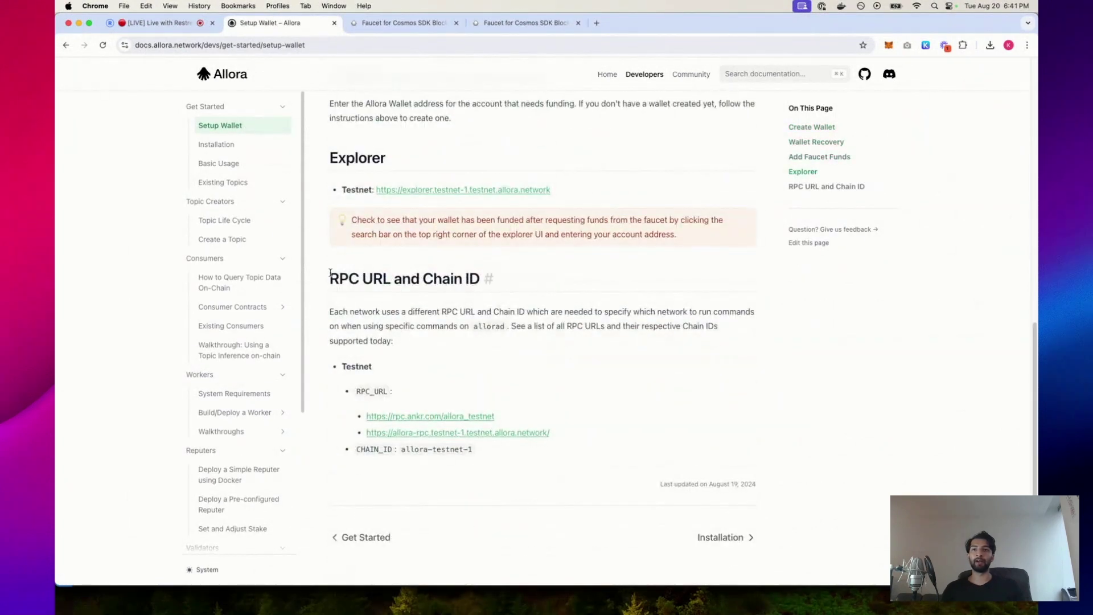
left_click_drag(330, 272, 610, 451)
left_click(637, 449)
left_click_drag(498, 416, 367, 416)
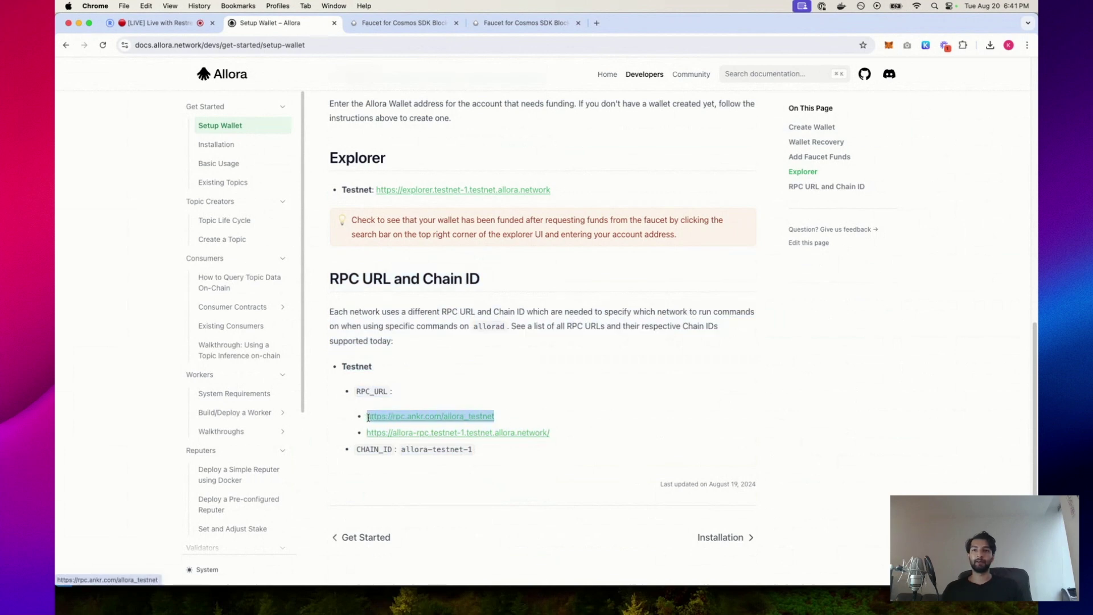
key("super+c")
Replace the localhost nodeRpc value in config.json with the ankr testnet URL and save.
key("super+Tab")
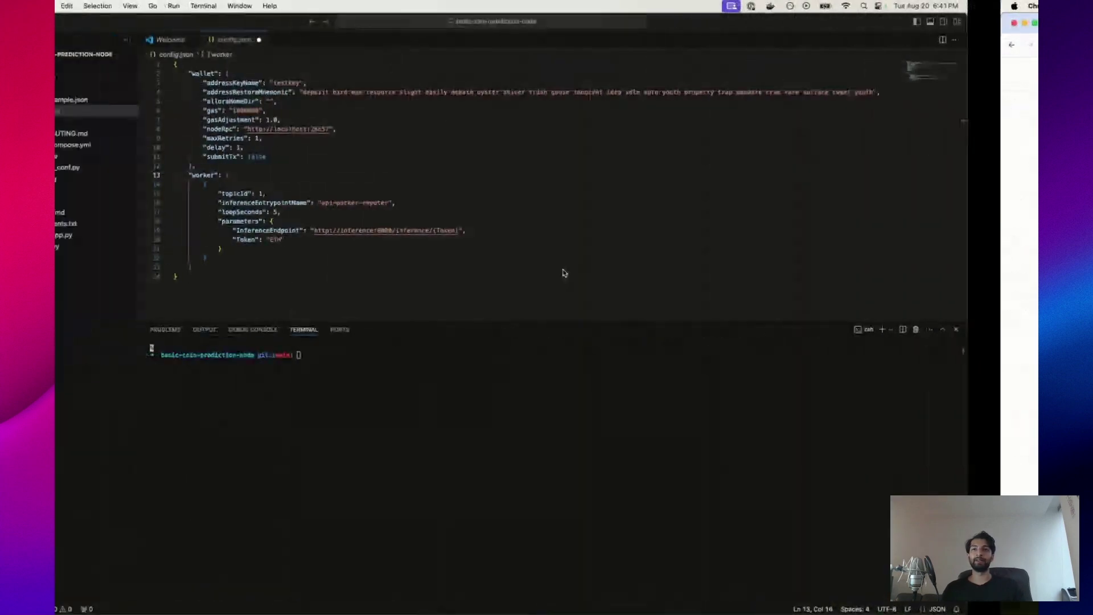
left_click_drag(399, 129, 319, 130)
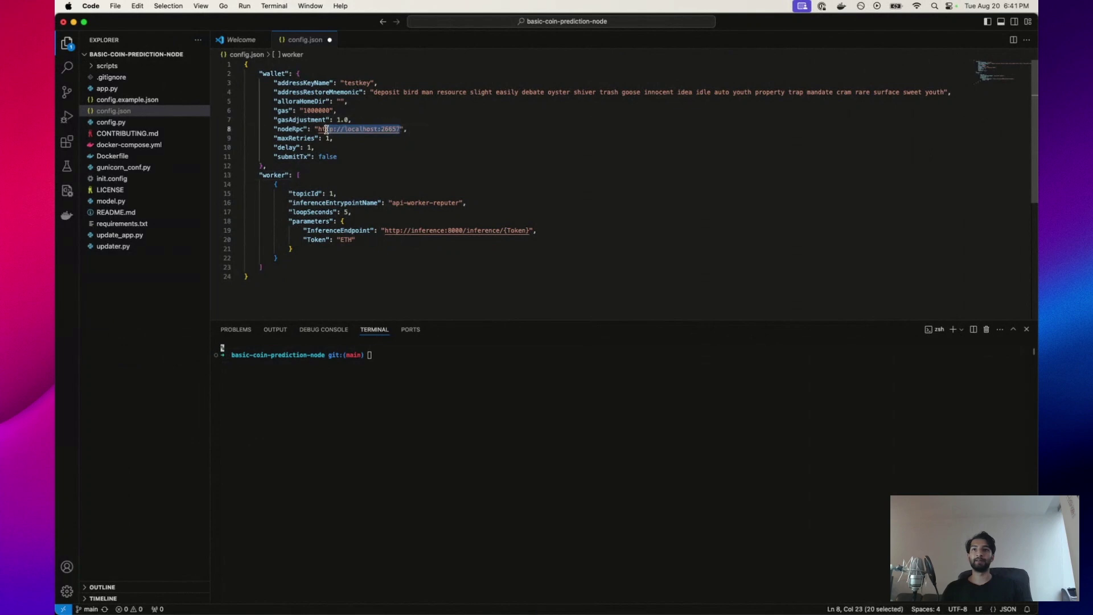
key("super+v")
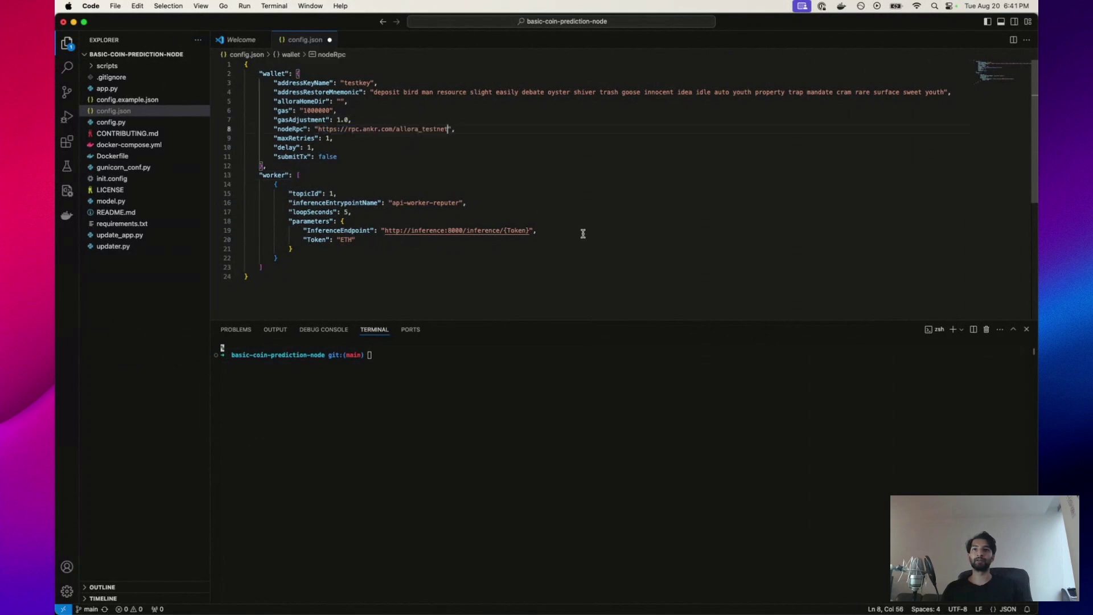
key("super+s")
Make init.config executable with chmod +x and run ./init.config in the terminal.
left_click(531, 260)
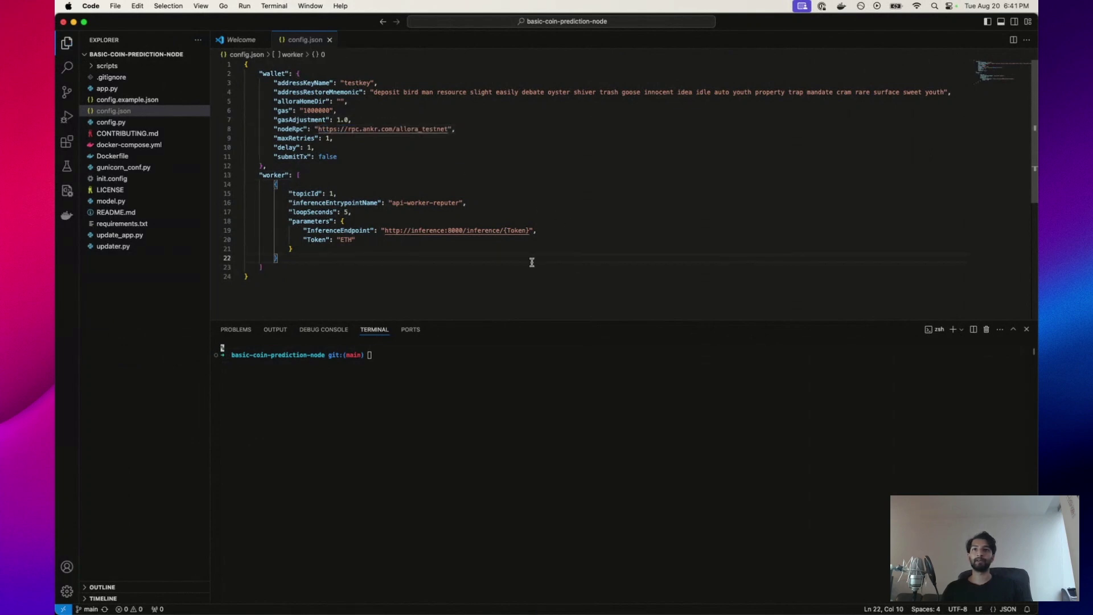
left_click(542, 423)
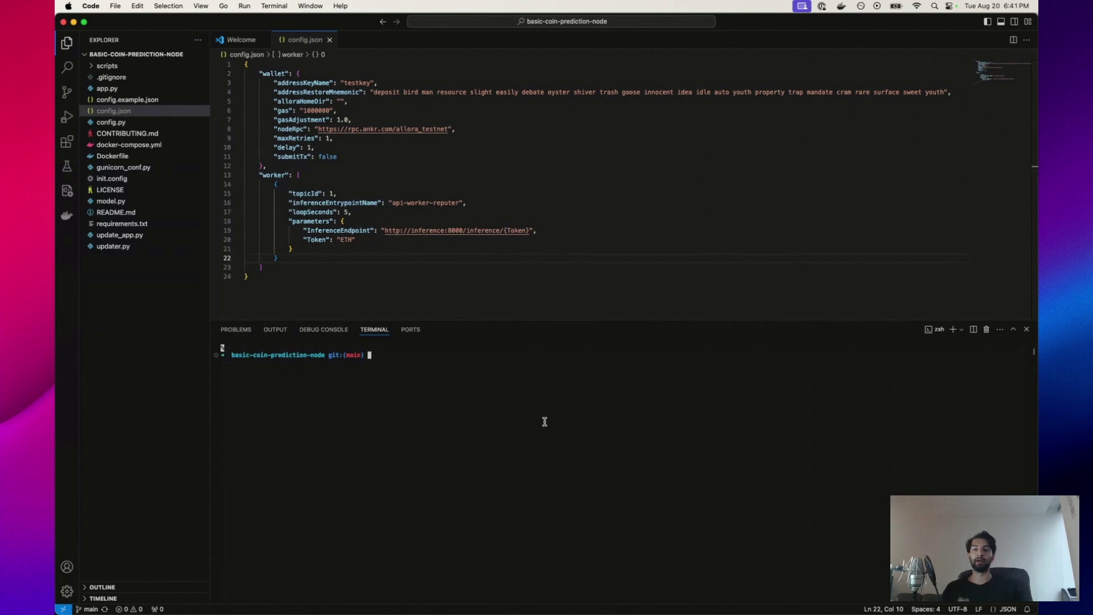
type("chmo")
type("d +x init.config")
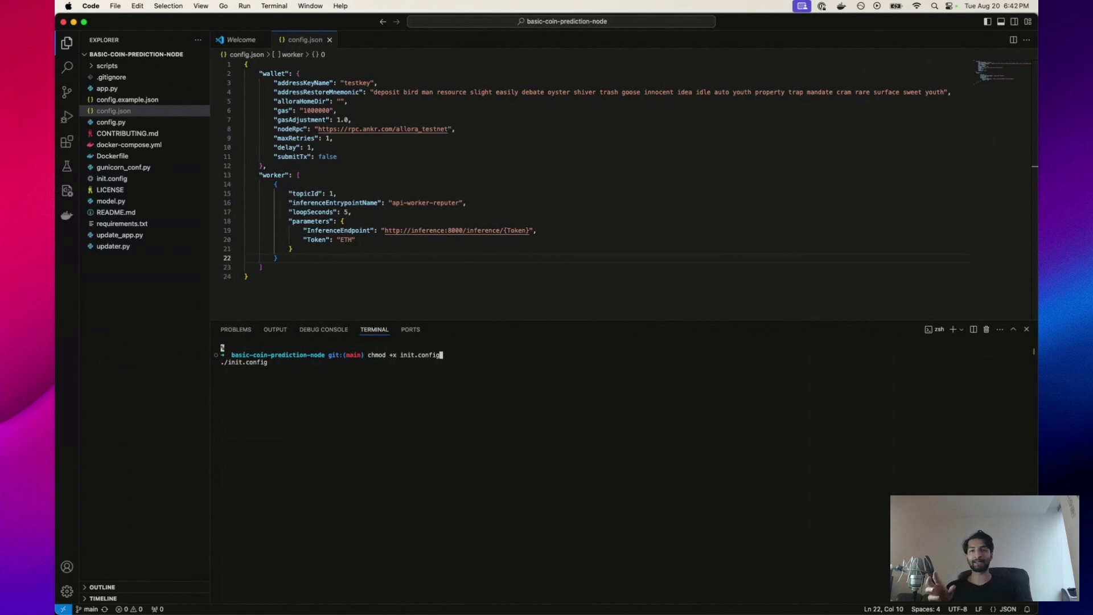
key("Return")
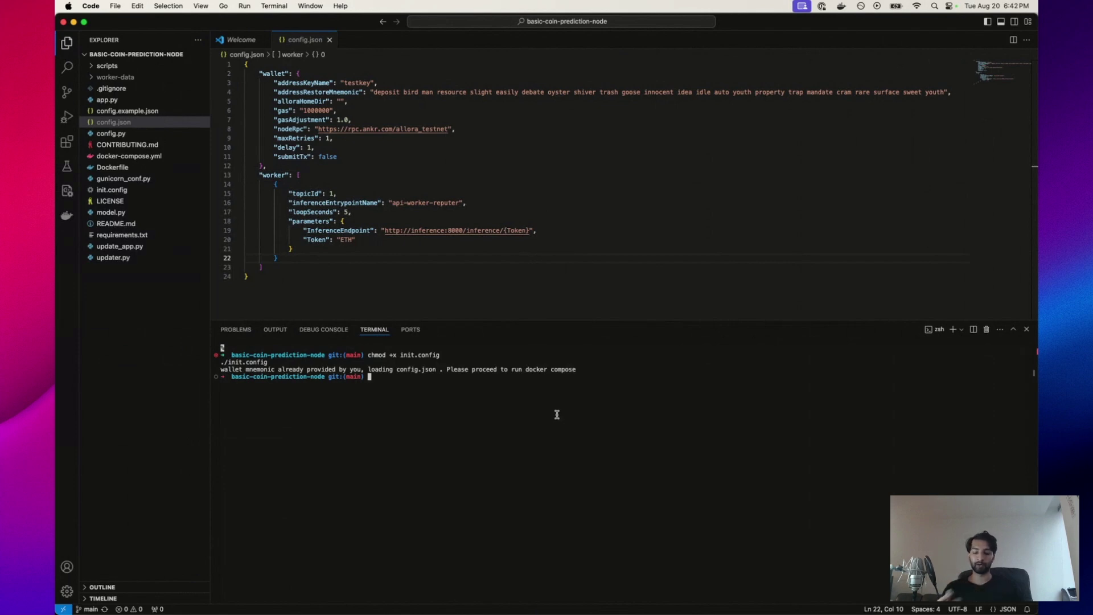
type("docker ")
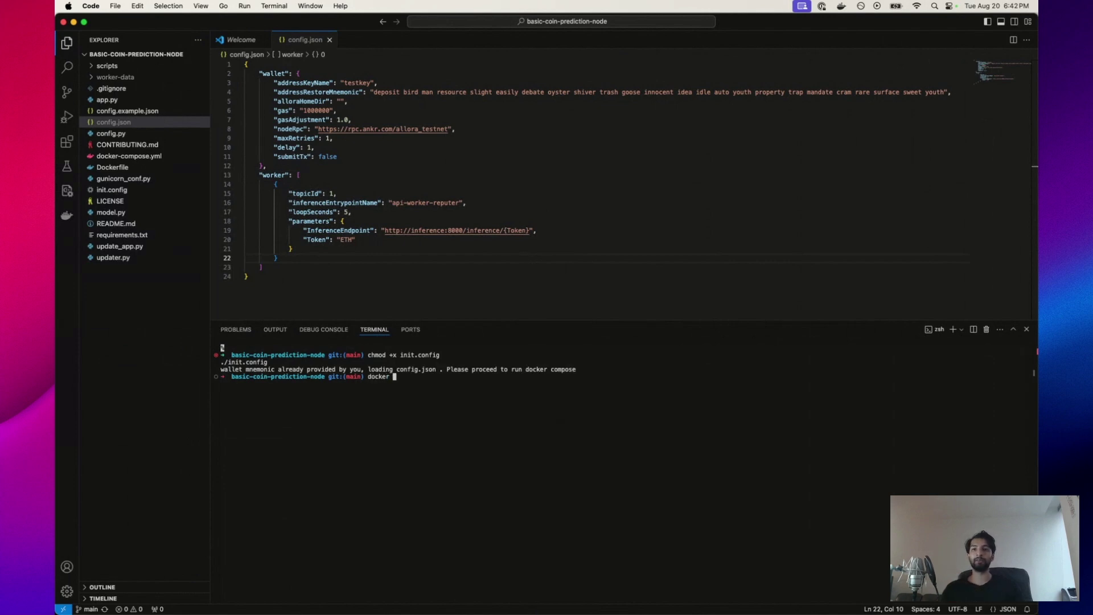
type("compose up --build")
Run docker compose up --build to build and start the worker and inference containers.
key("Return")
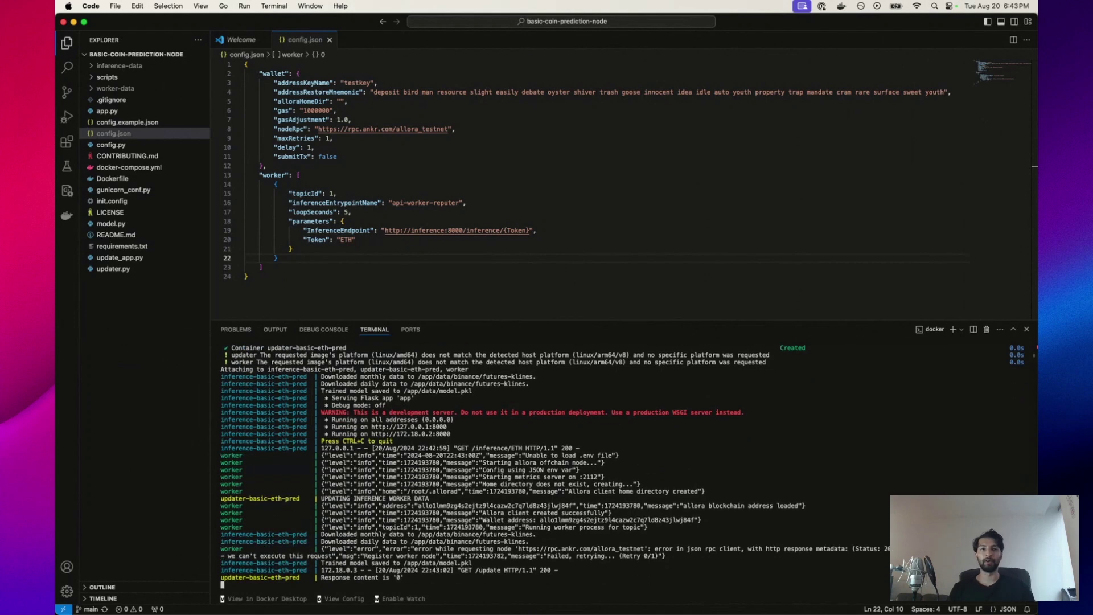
Highlight the 'Allora client created successfully' log line and the worker's wallet address.
left_click_drag(620, 514, 271, 513)
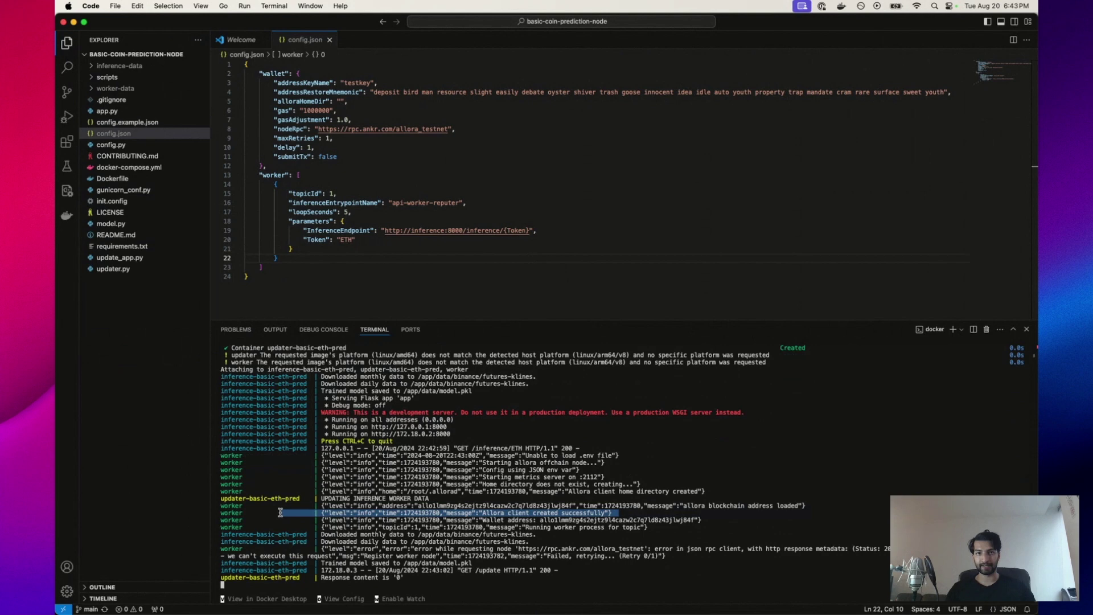
left_click(459, 511)
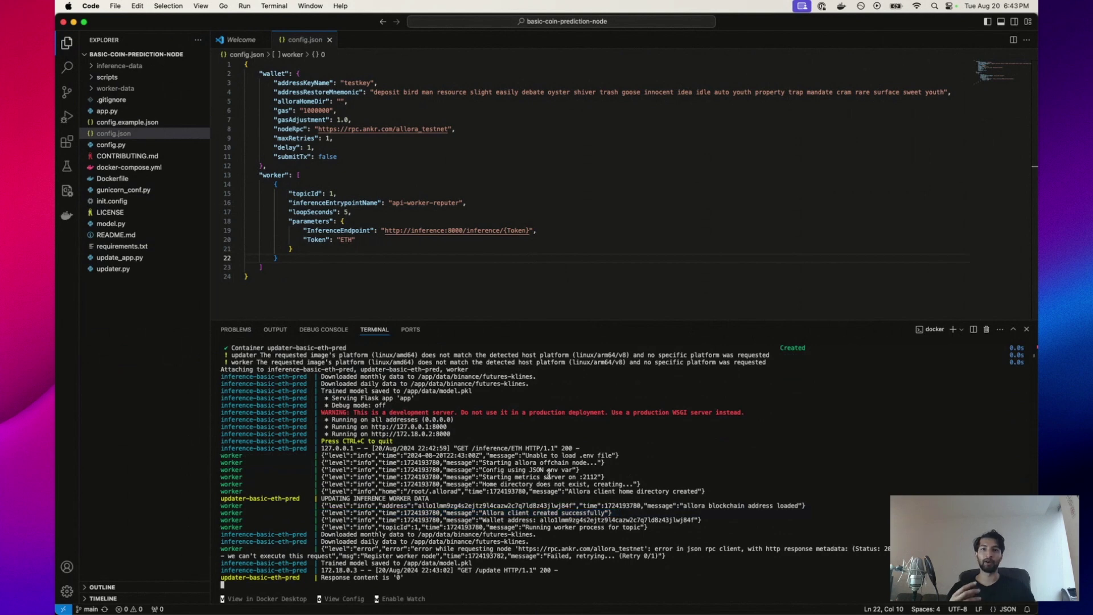
double_click(569, 497)
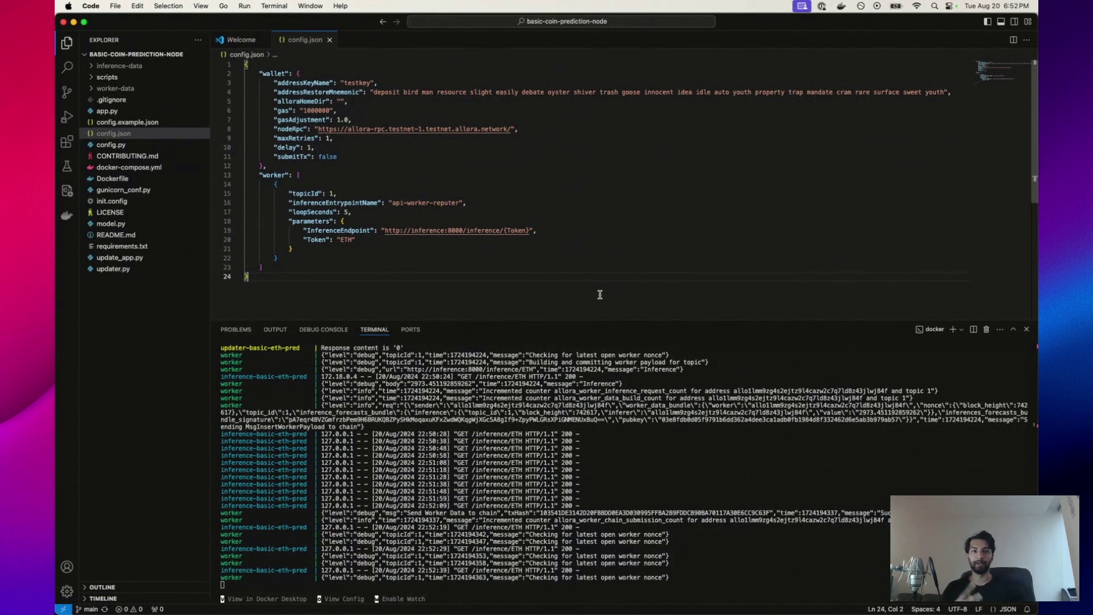
left_click_drag(666, 520, 522, 531)
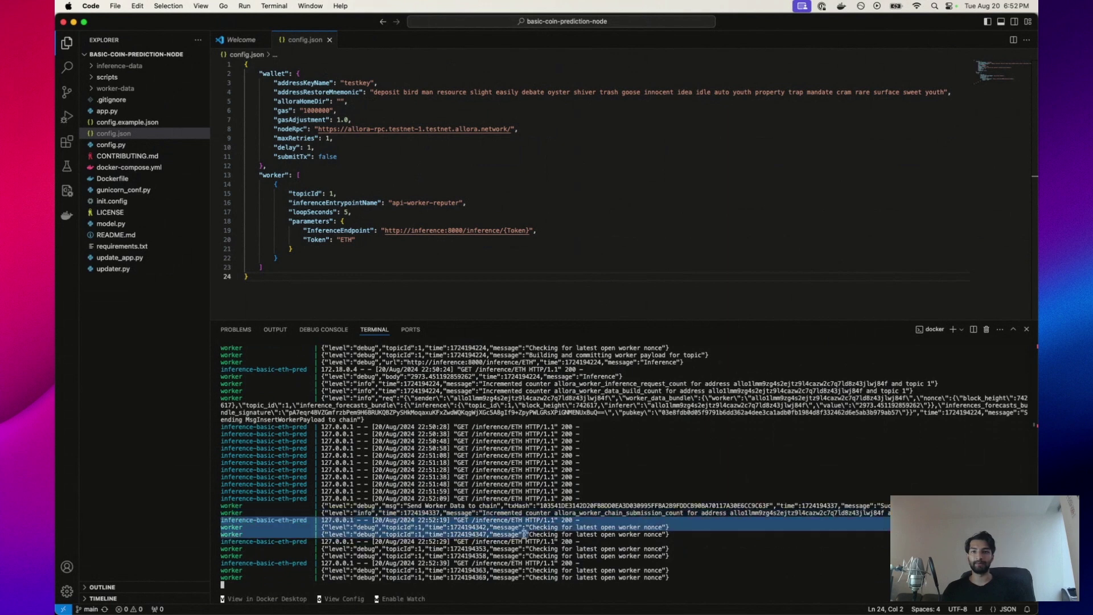
left_click_drag(888, 512, 353, 506)
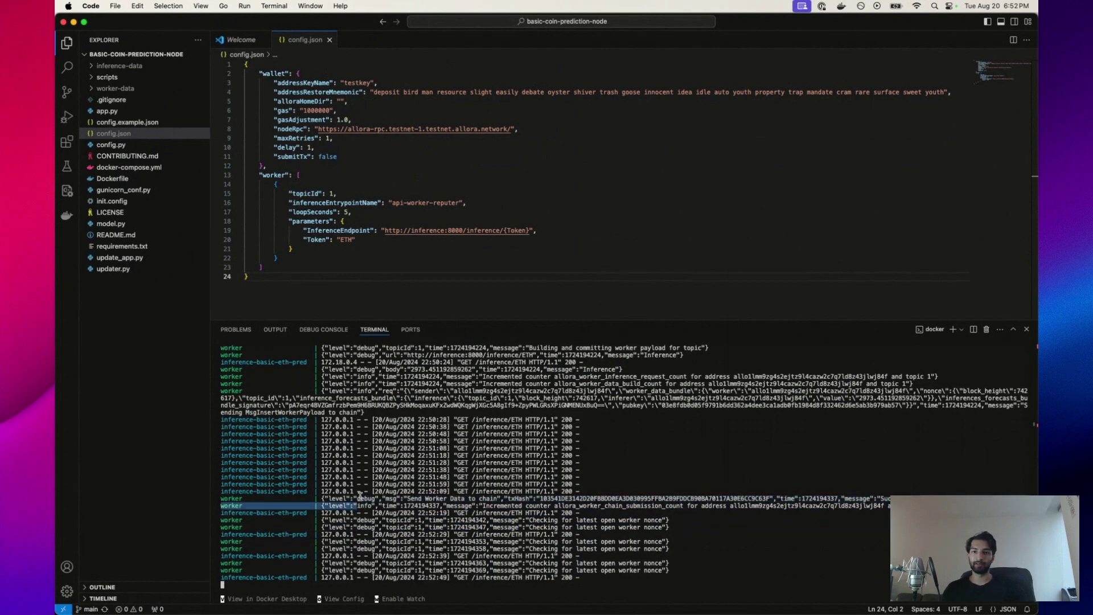
left_click_drag(324, 499, 494, 500)
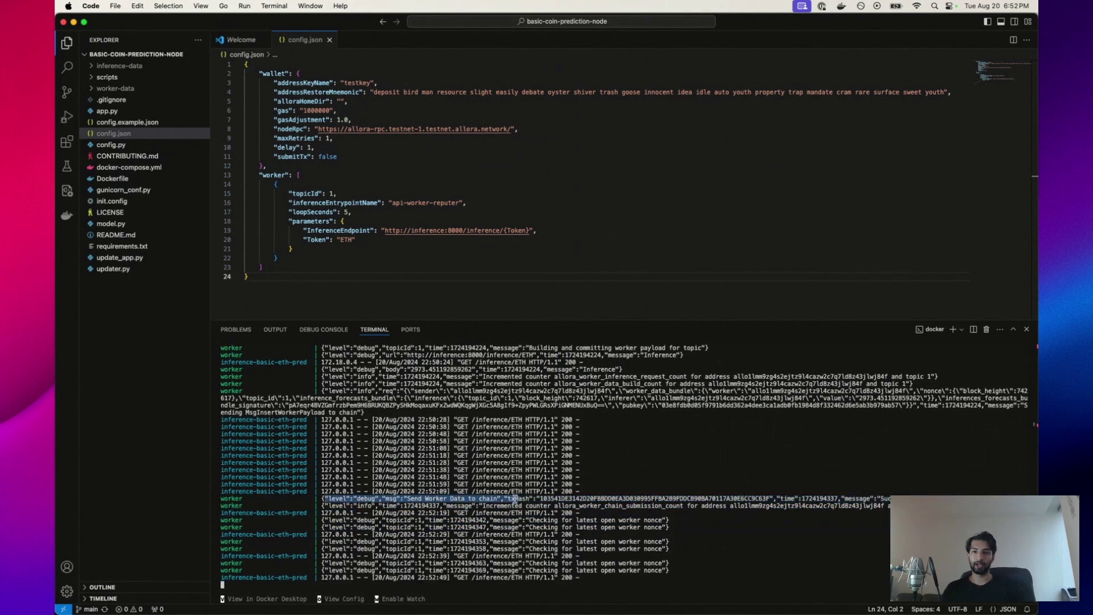
double_click(564, 493)
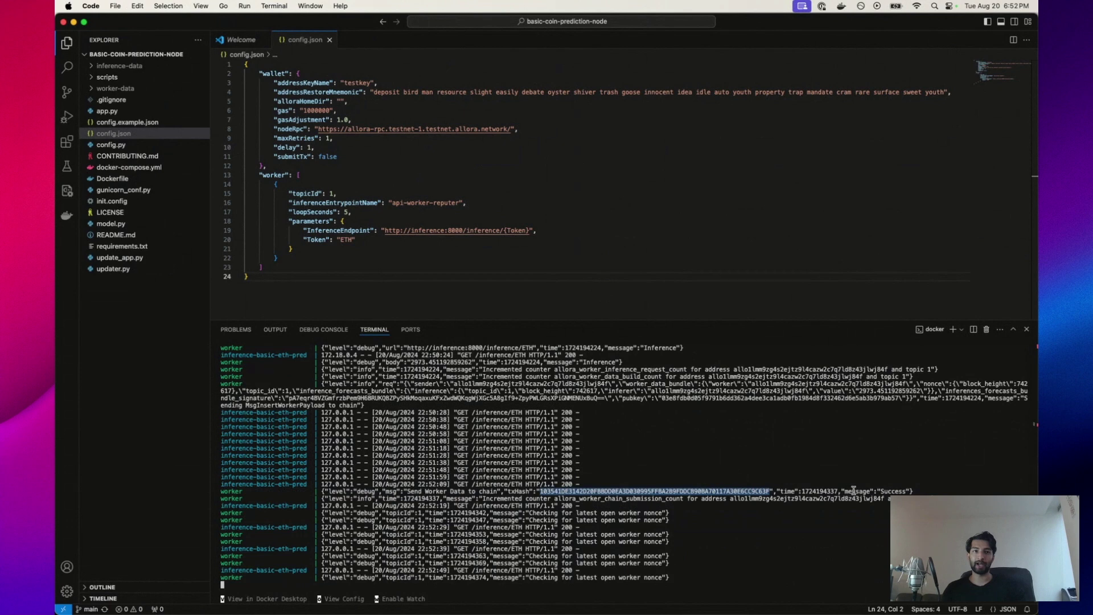
left_click_drag(886, 484, 316, 497)
left_click(885, 488)
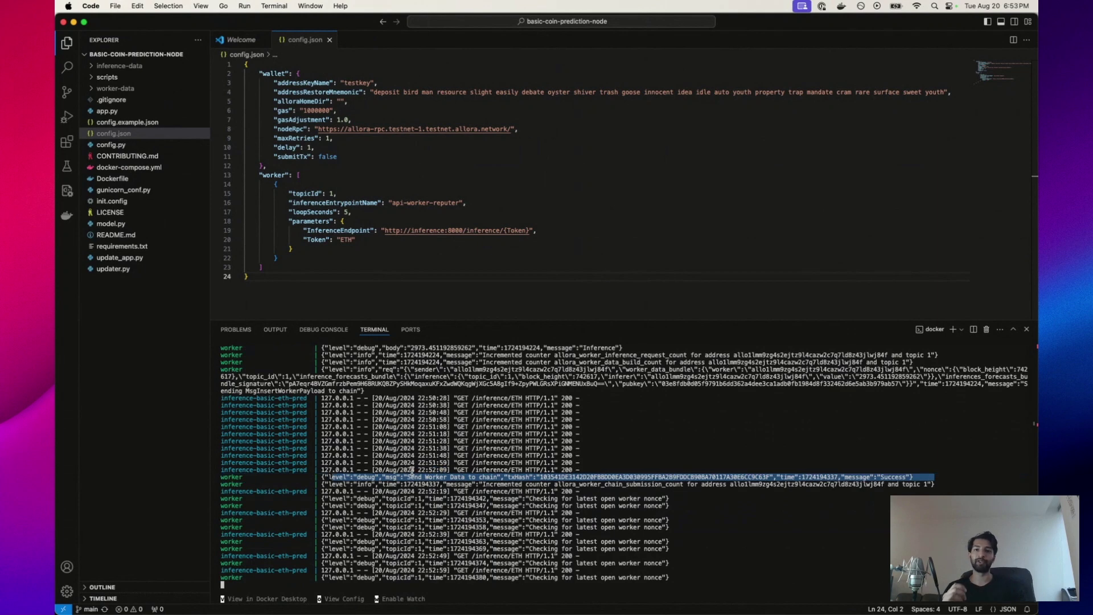
left_click(633, 505)
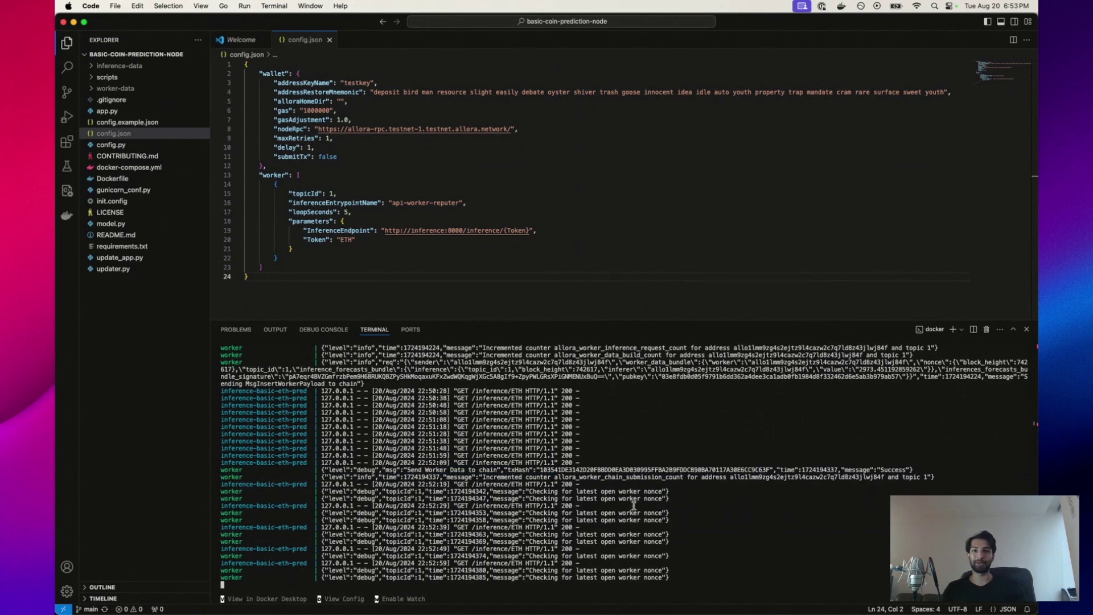